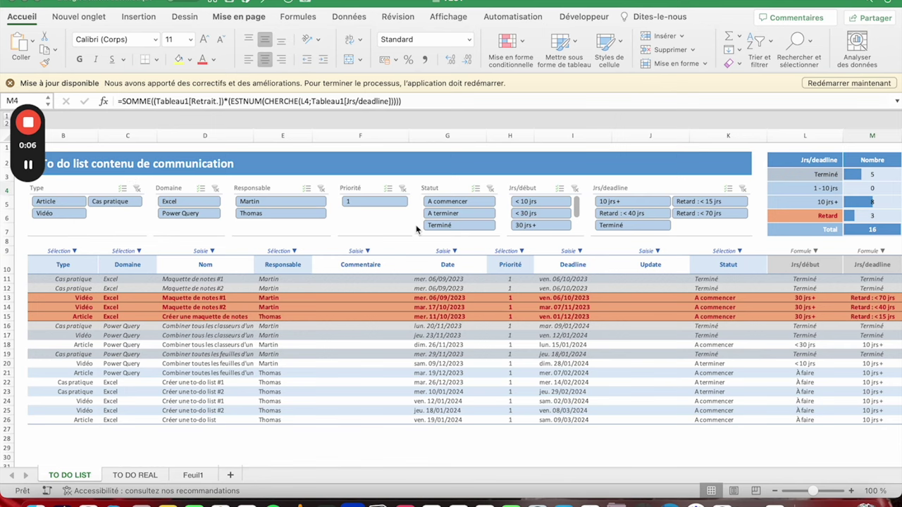
# - Inspect the Terminé, 1 - 10 jrs and 10 jrs + count formulas in M3:M5
pyautogui.hscroll(2, 416, 229)
pyautogui.moveTo(813, 172); pyautogui.dragTo(824, 226)
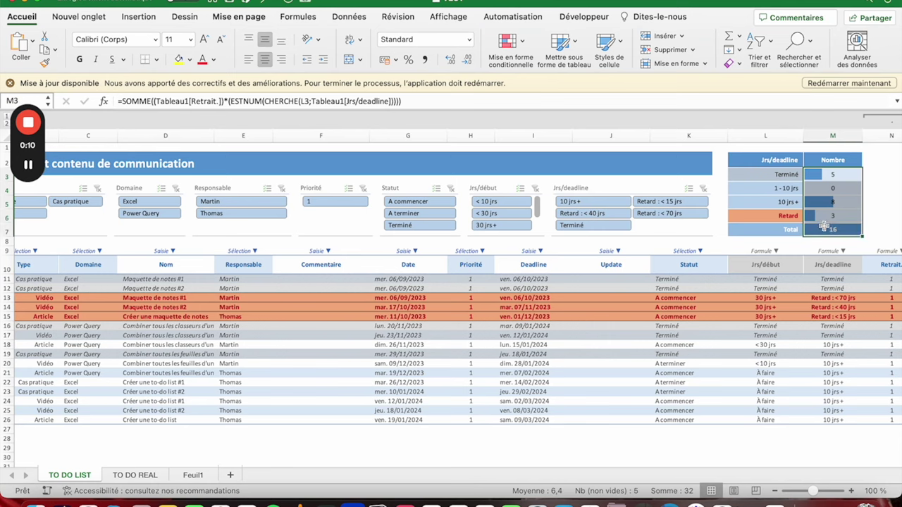
pyautogui.click(770, 172)
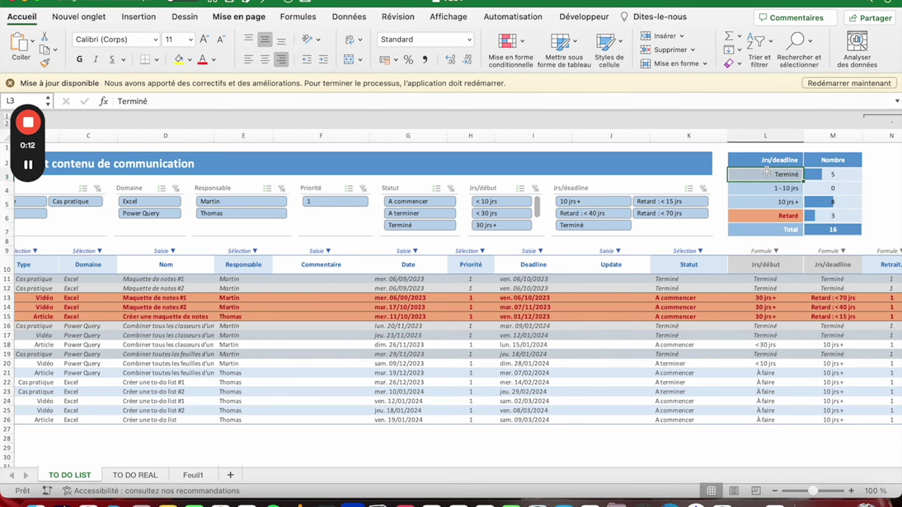
pyautogui.hscroll(-2, 191, 210)
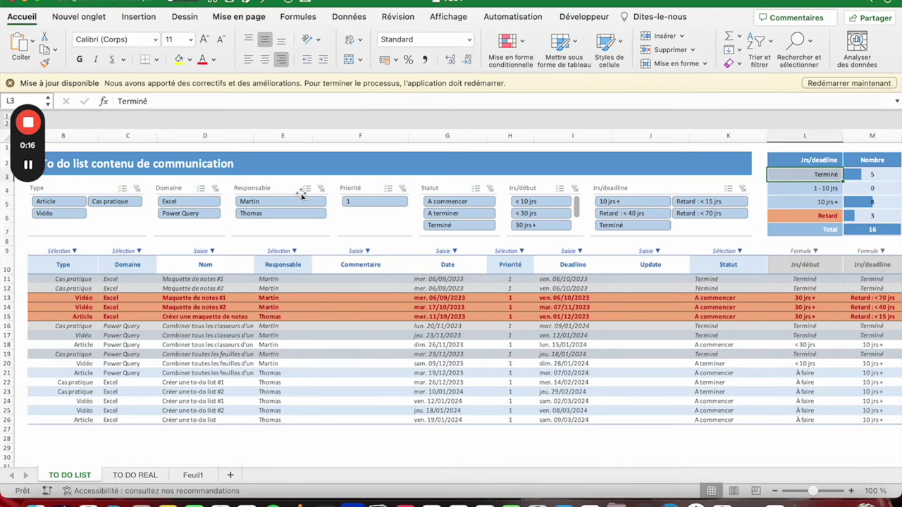
pyautogui.hscroll(2, 302, 195)
pyautogui.click(834, 173)
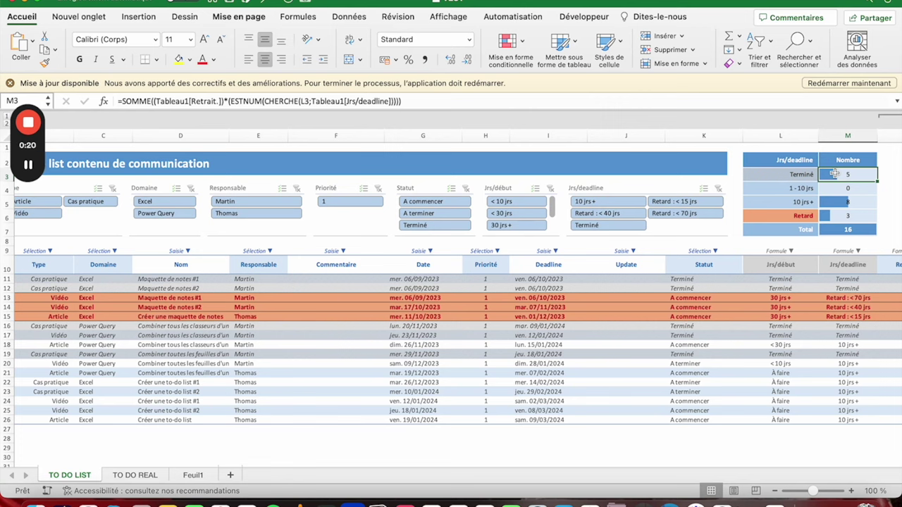
pyautogui.click(832, 188)
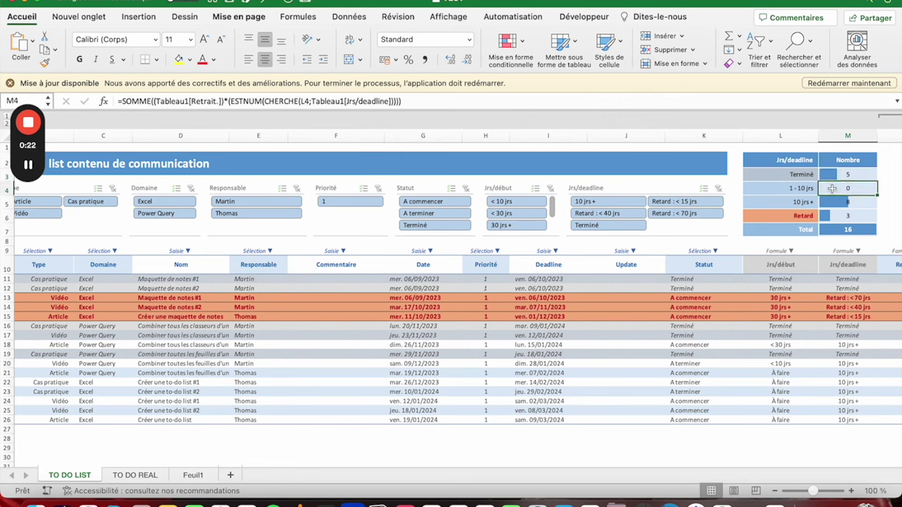
pyautogui.click(842, 202)
# - Check the Retard and Total formulas, then filter the table to Article tasks
pyautogui.press('Return')
pyautogui.click(842, 230)
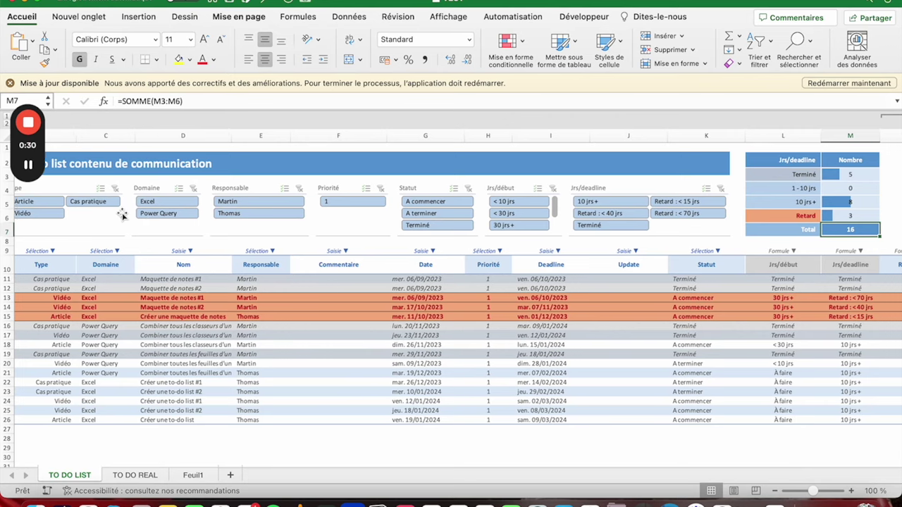
pyautogui.hscroll(-2, 310, 193)
pyautogui.click(839, 179)
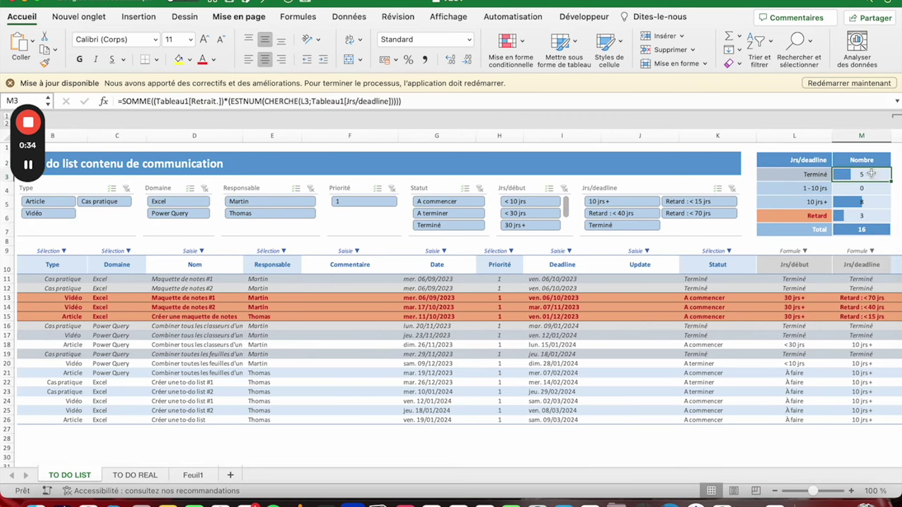
pyautogui.click(46, 203)
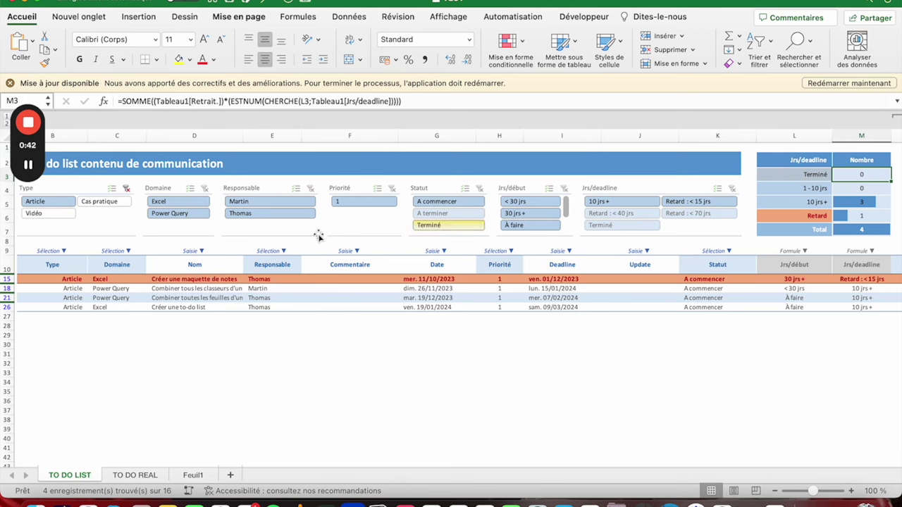
# - Clear the Type slicer, try the Excel, Martin and priority 1 filters, then clear them
pyautogui.click(126, 189)
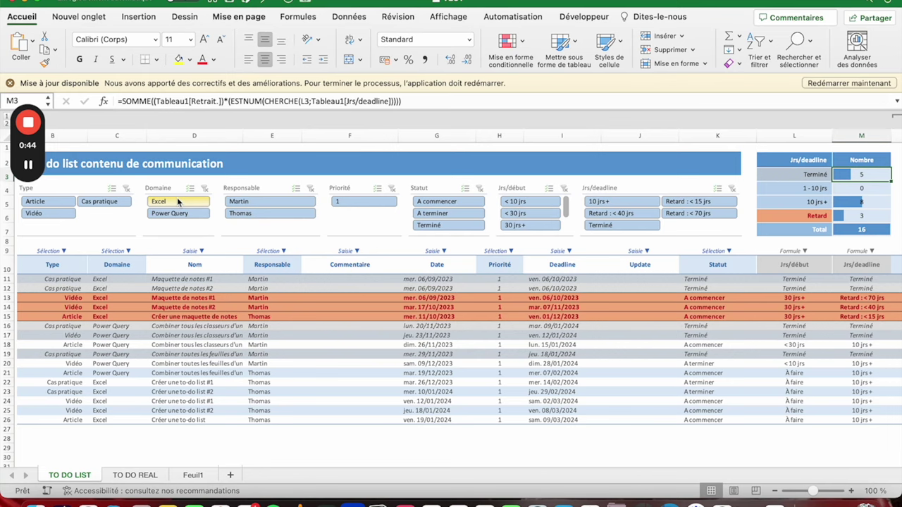
pyautogui.click(177, 201)
pyautogui.click(204, 189)
pyautogui.click(240, 202)
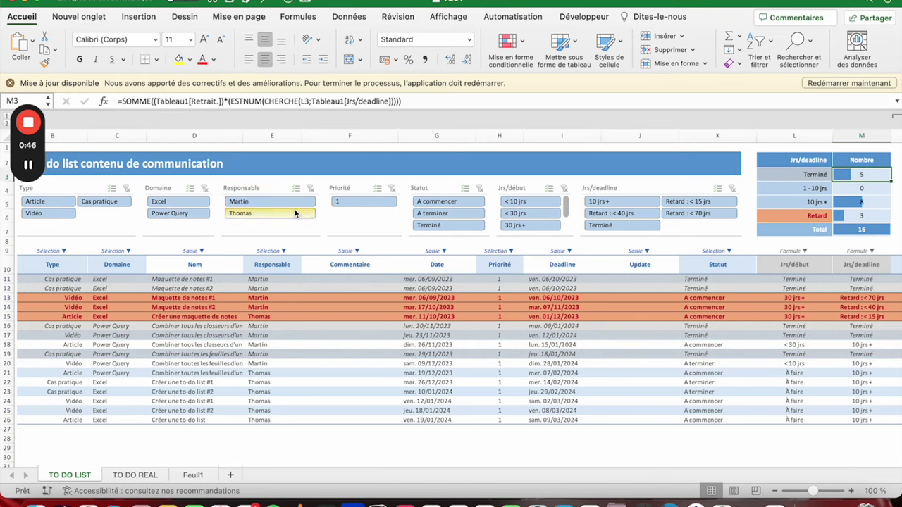
pyautogui.click(345, 202)
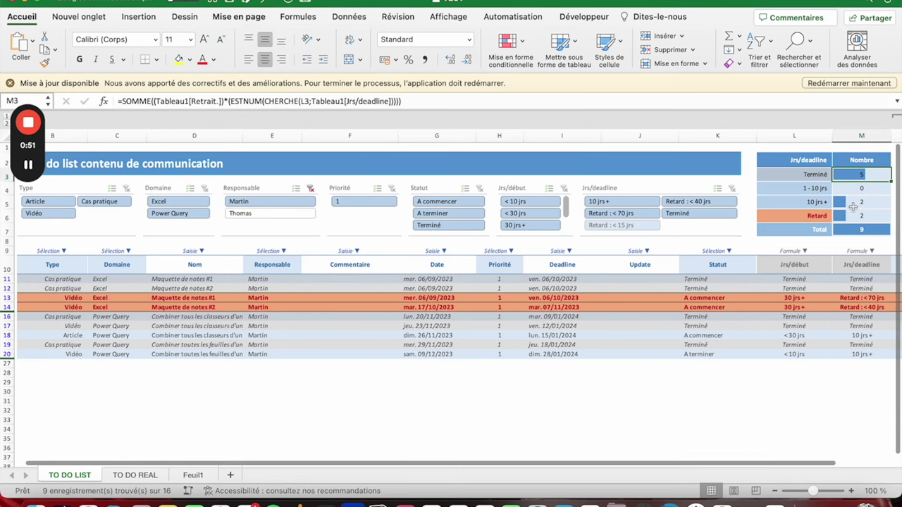
pyautogui.click(310, 191)
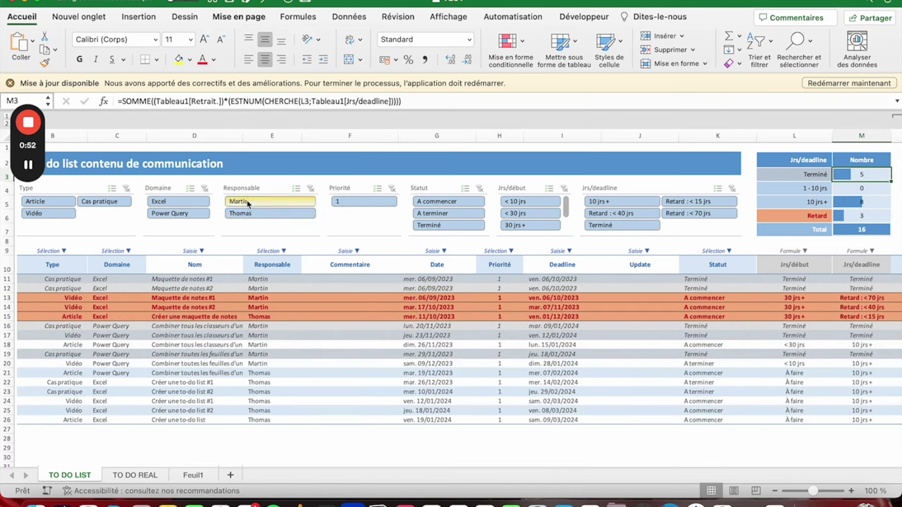
pyautogui.hscroll(2, 336, 308)
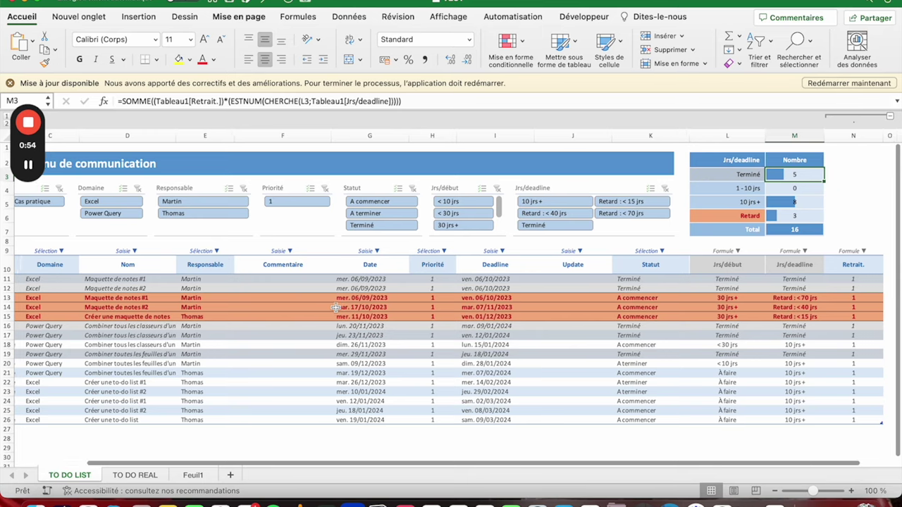
pyautogui.hscroll(-2, 336, 307)
pyautogui.hscroll(5, 435, 303)
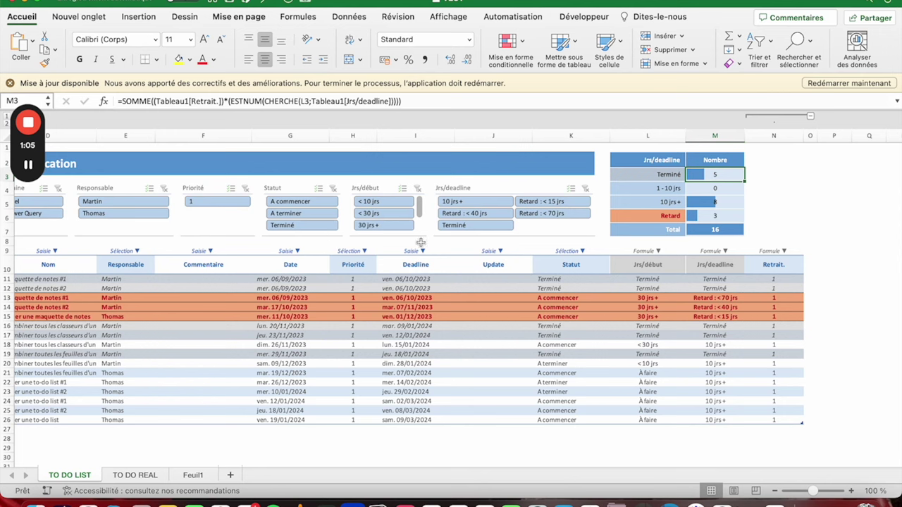
pyautogui.click(661, 175)
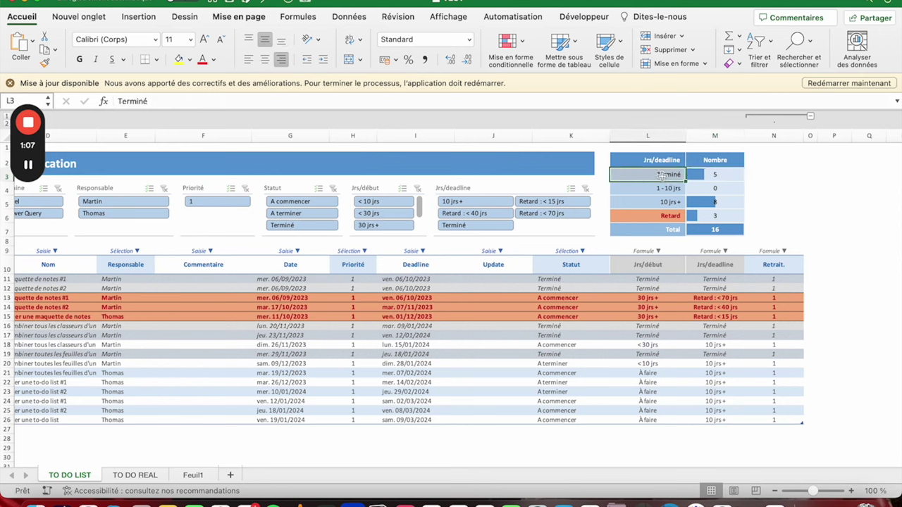
pyautogui.click(696, 192)
pyautogui.click(682, 189)
pyautogui.click(692, 214)
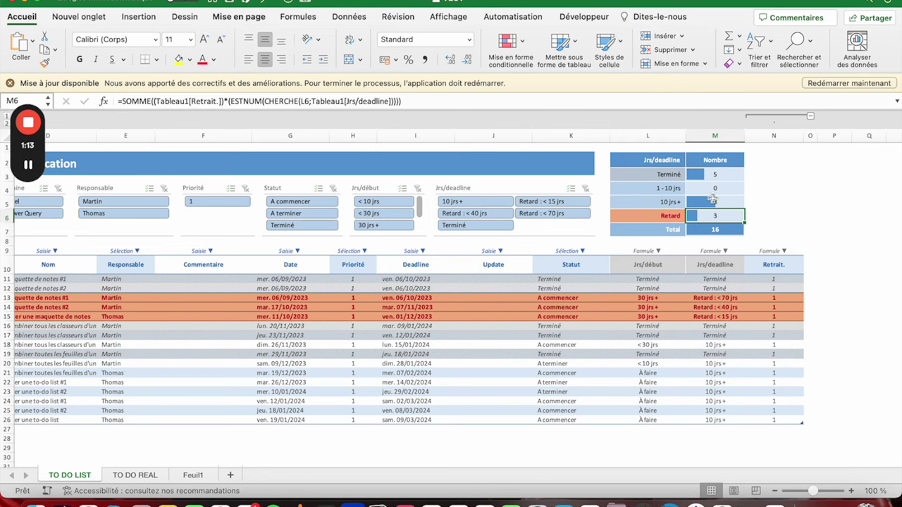
pyautogui.click(708, 297)
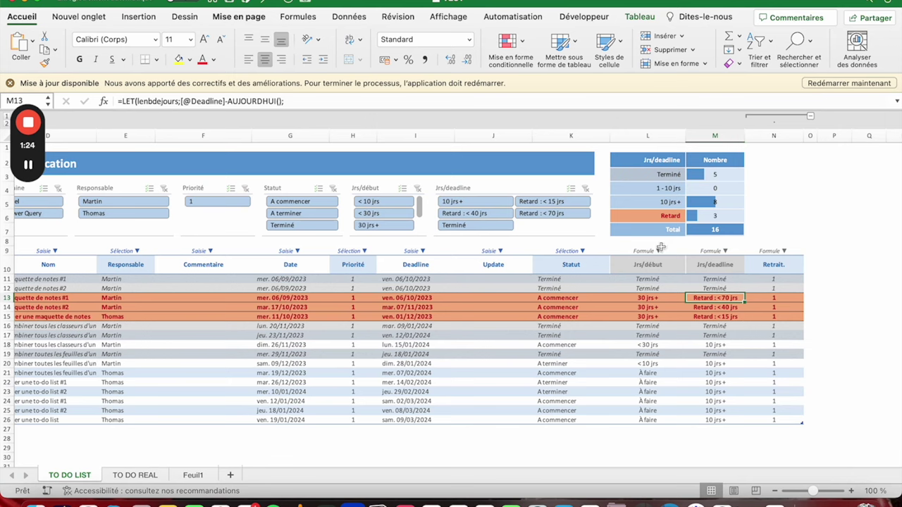
pyautogui.click(767, 259)
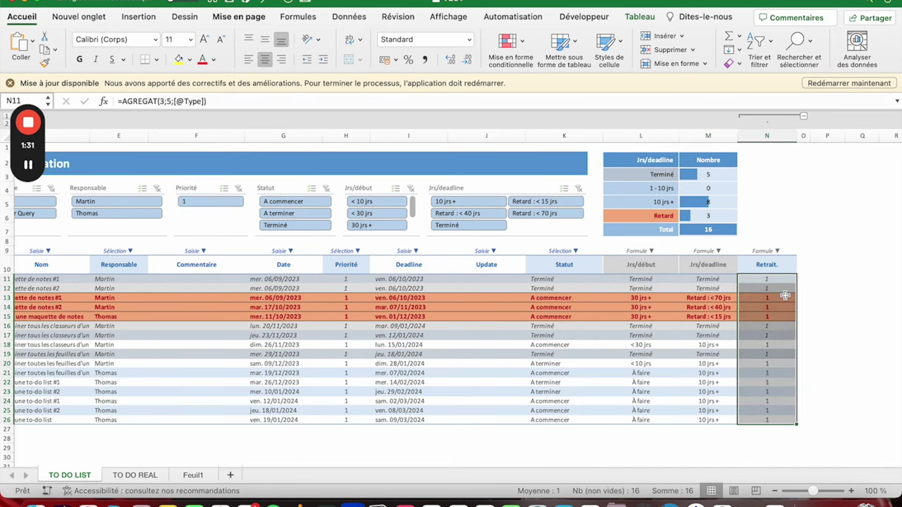
pyautogui.moveTo(775, 279)
pyautogui.mouseDown()
pyautogui.moveTo(767, 428)
pyautogui.moveTo(767, 420)
pyautogui.mouseUp()
pyautogui.moveTo(696, 174); pyautogui.dragTo(704, 215)
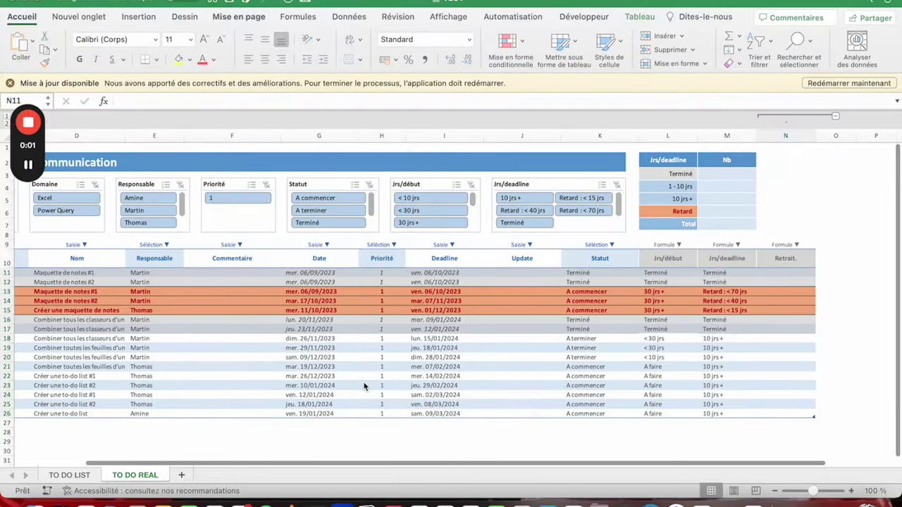
# - Select the empty Terminé Nb cell, then the Retrait. column N11:N26, ending on N11
pyautogui.click(722, 175)
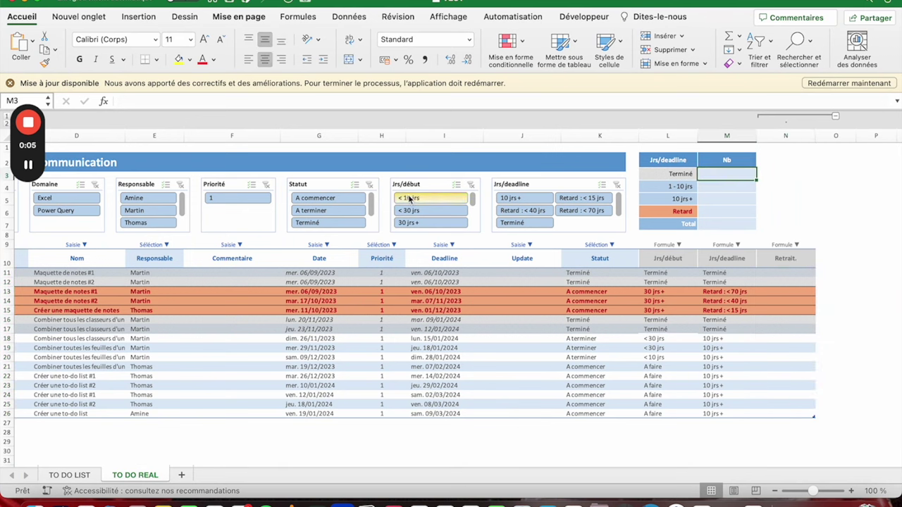
pyautogui.click(784, 273)
pyautogui.moveTo(784, 272); pyautogui.dragTo(794, 410)
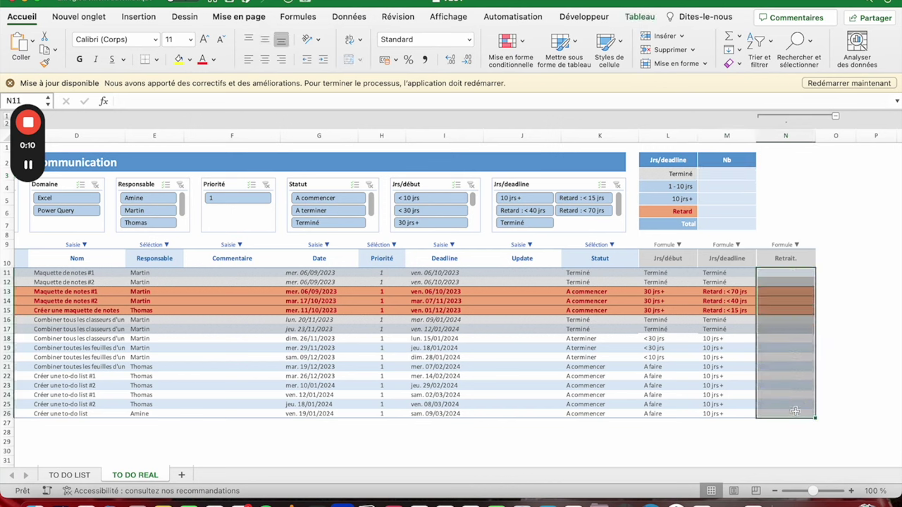
pyautogui.click(772, 272)
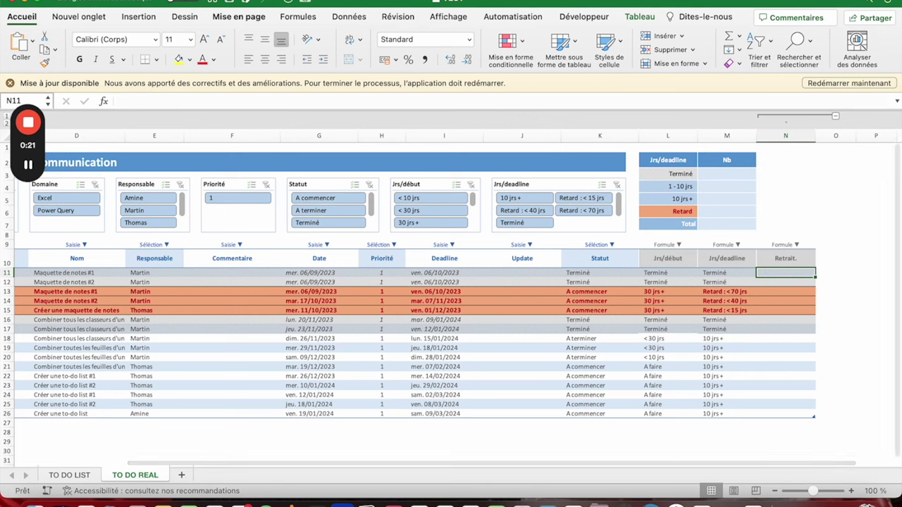
# - Start =AGREGAT in N11 with NBVAL counting (3) and the ignore-hidden-rows option (5)
pyautogui.write('=agreg')
pyautogui.press('Tab')
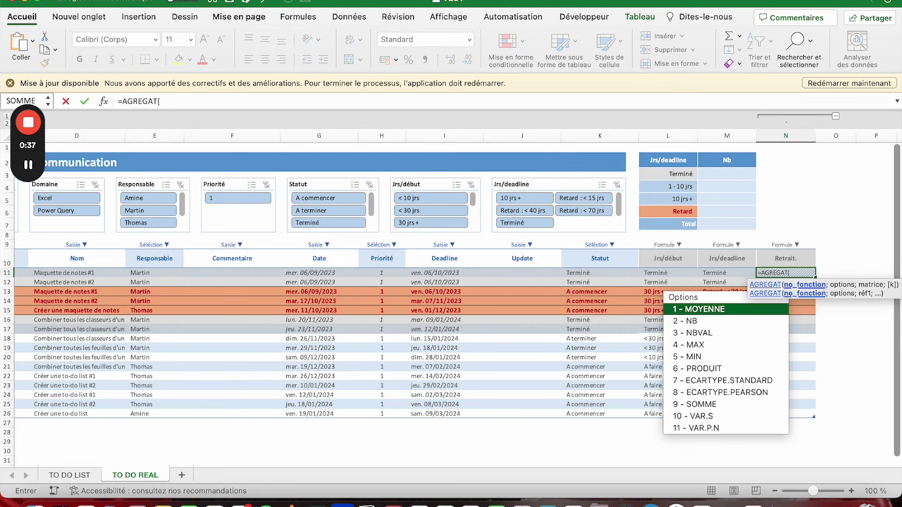
pyautogui.doubleClick(737, 333)
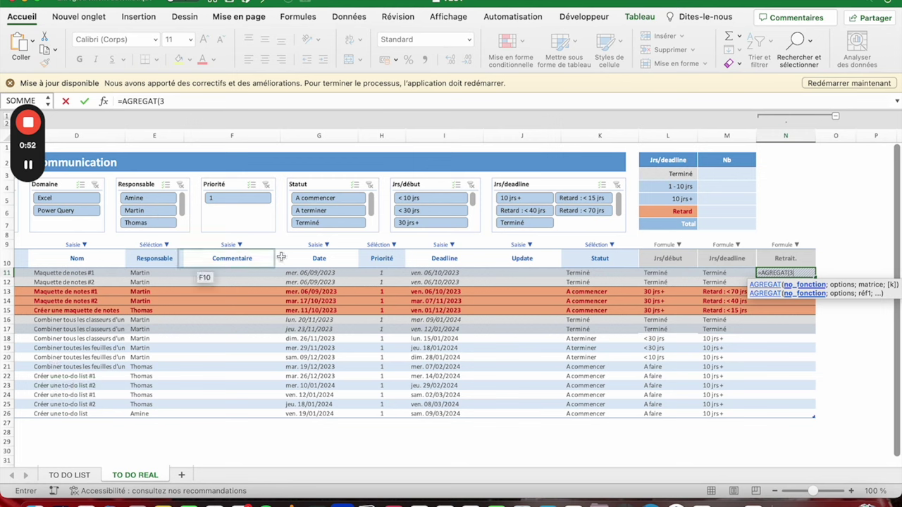
pyautogui.write(';')
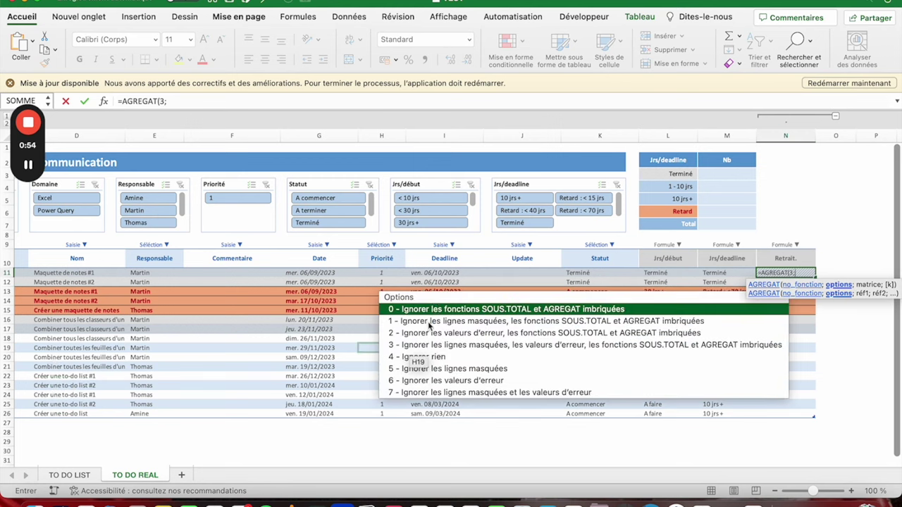
pyautogui.doubleClick(449, 369)
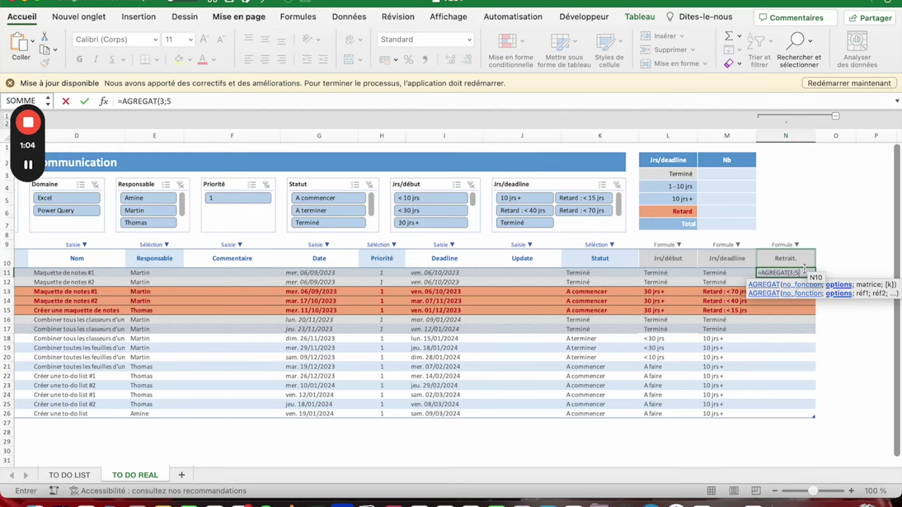
pyautogui.write(';')
pyautogui.hscroll(-2, 248, 281)
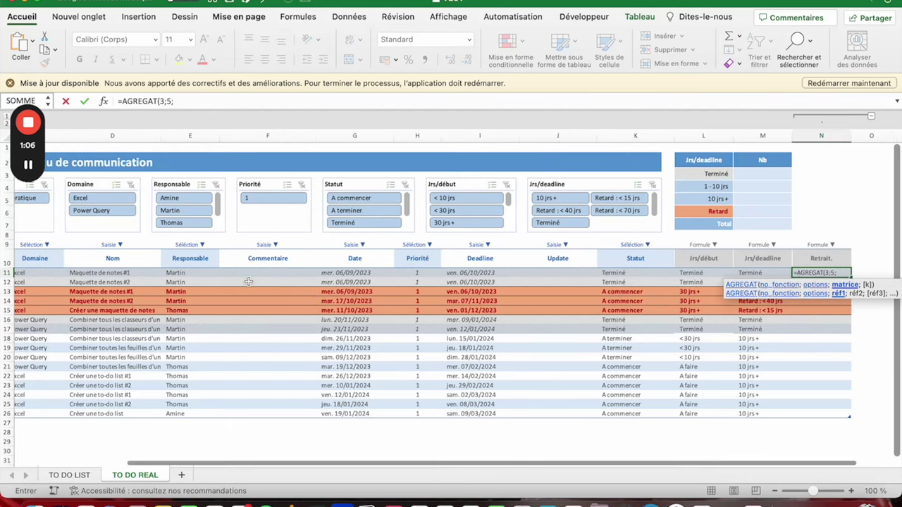
pyautogui.hscroll(-3, 248, 282)
pyautogui.click(50, 272)
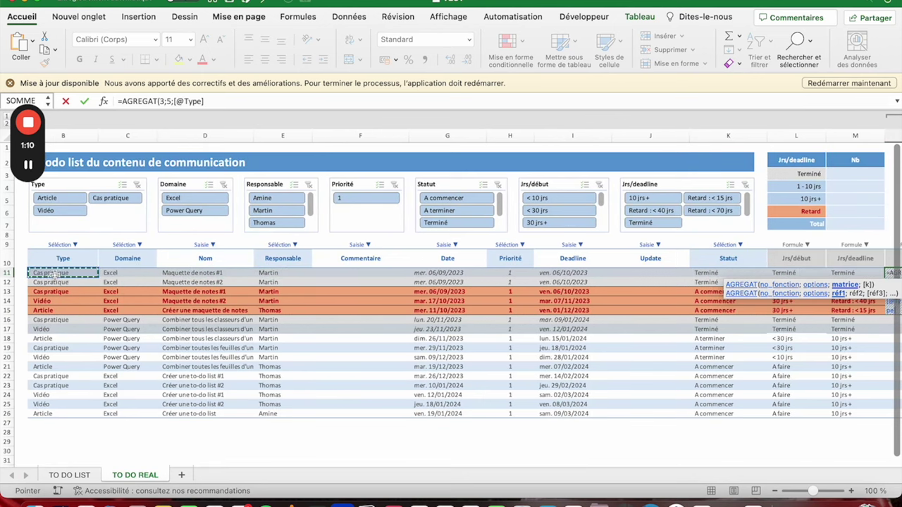
pyautogui.click(186, 272)
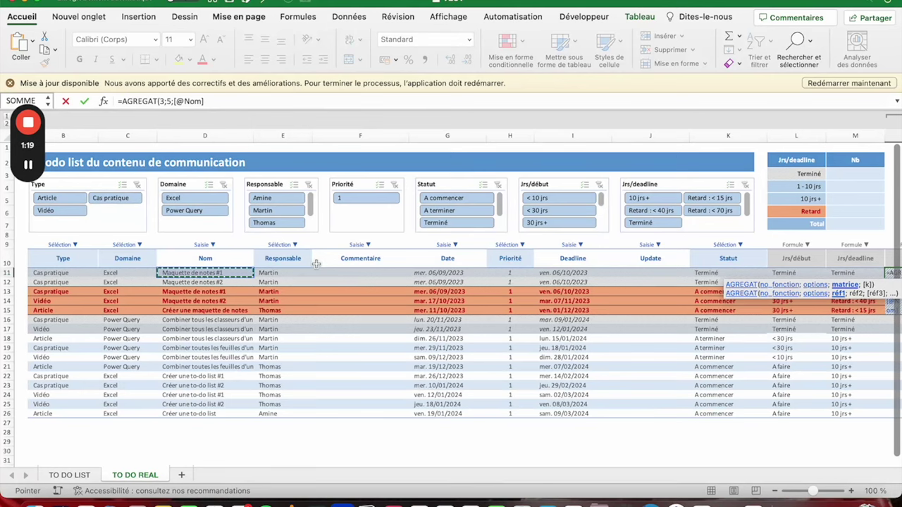
pyautogui.press('Return')
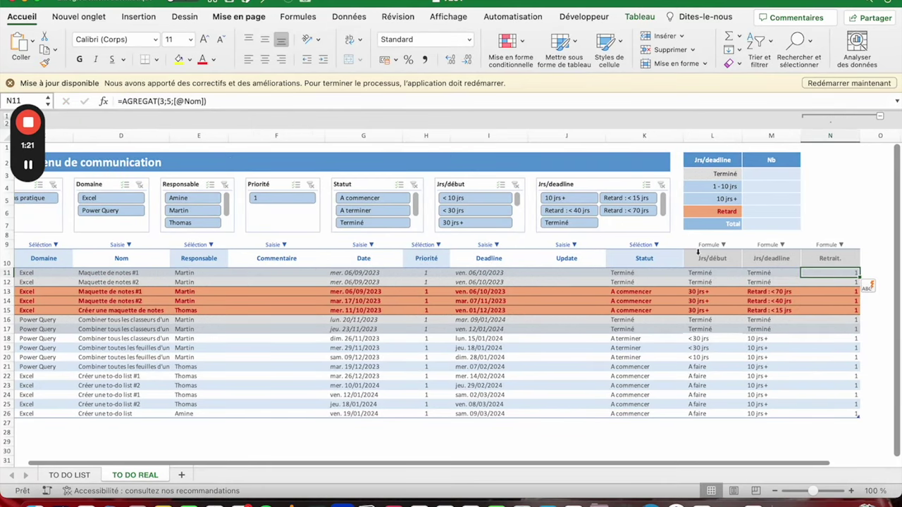
pyautogui.moveTo(848, 276); pyautogui.dragTo(852, 428)
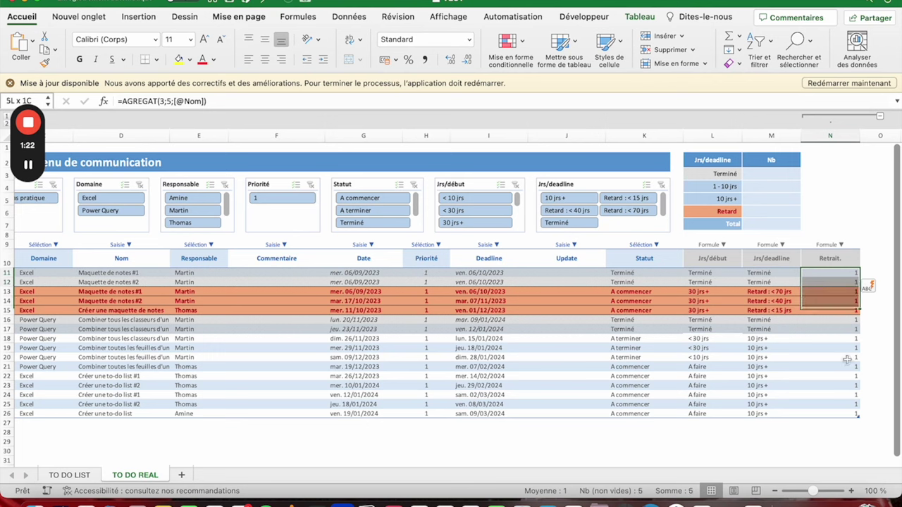
# - Pick Thomas in the Responsable slicer, leaving 6 of 16 rows with Retrait. 1
pyautogui.click(849, 423)
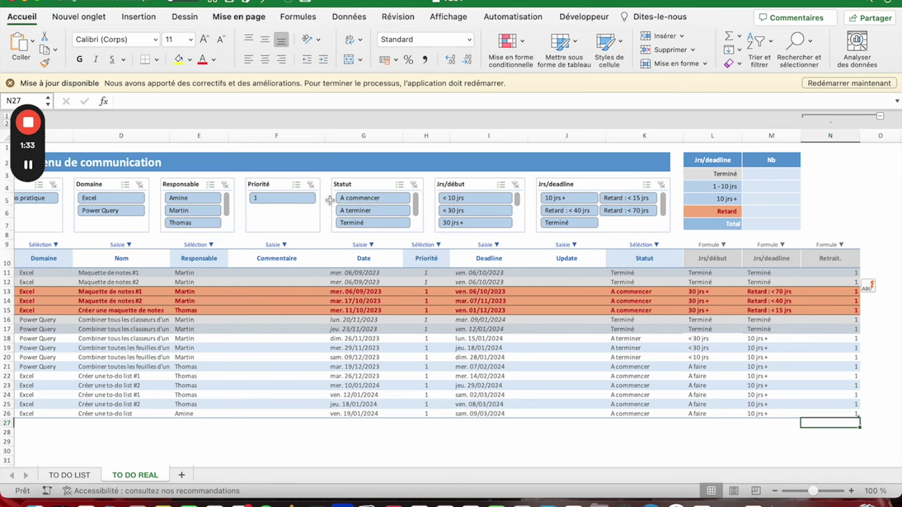
pyautogui.hscroll(-2, 176, 201)
pyautogui.click(286, 273)
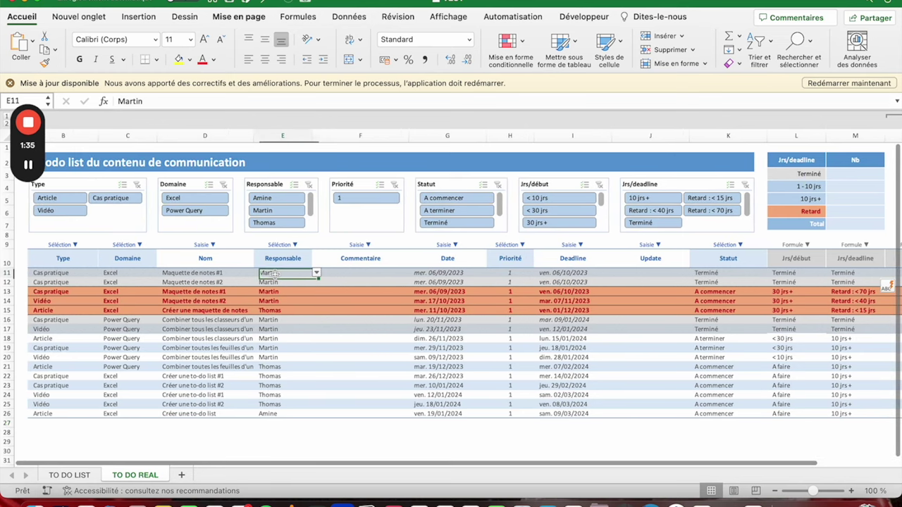
pyautogui.click(280, 224)
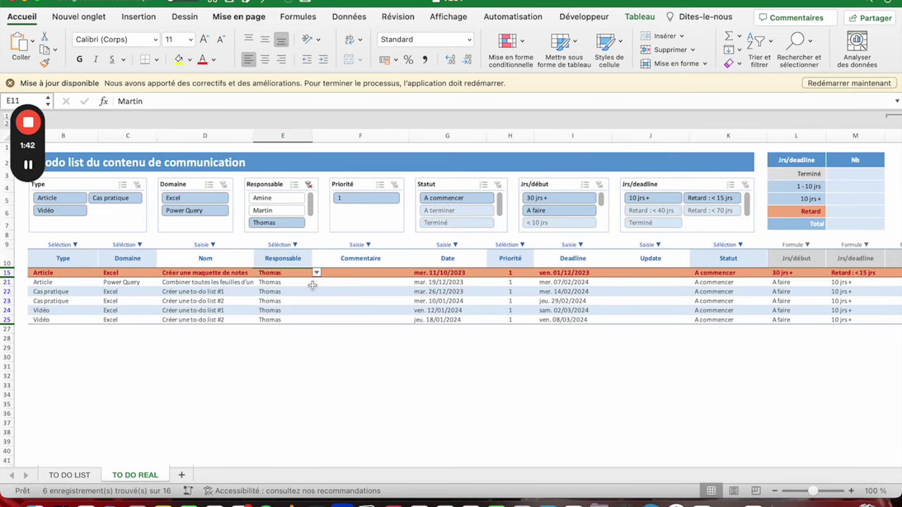
pyautogui.hscroll(3, 671, 268)
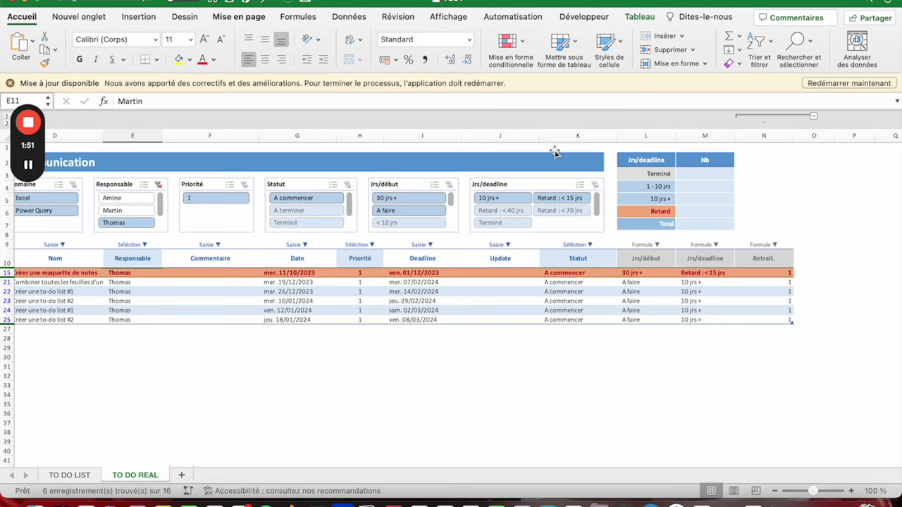
pyautogui.hscroll(-1, 139, 282)
pyautogui.hscroll(-1, 139, 282)
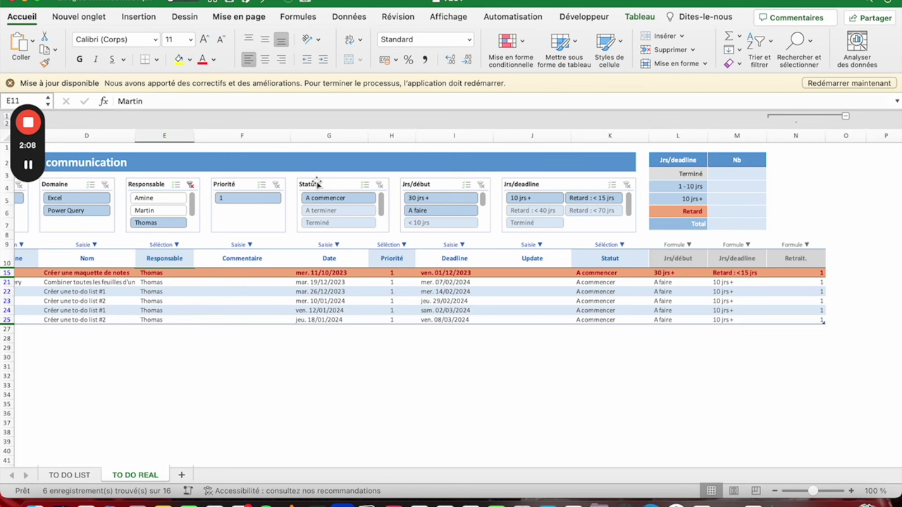
pyautogui.moveTo(37, 126)
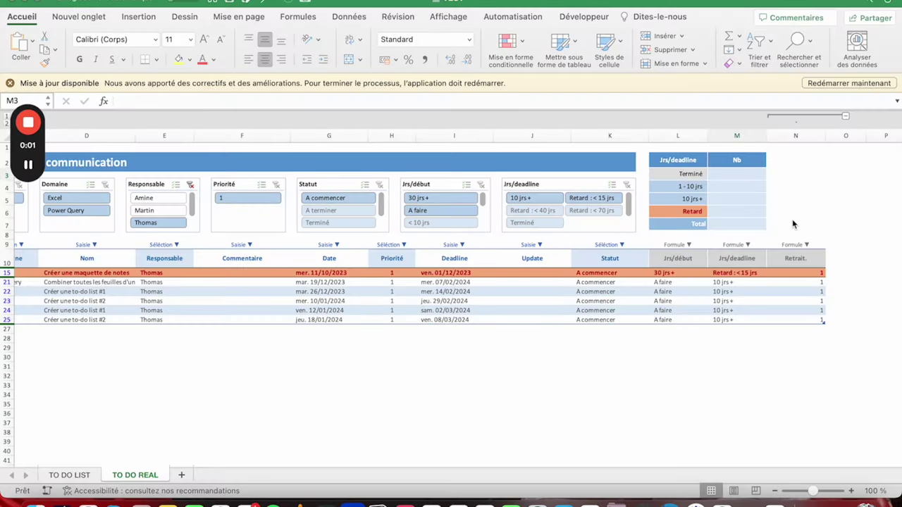
# - Clear the Responsable slicer and mark the empty Nb cells beside the summary labels
pyautogui.click(191, 185)
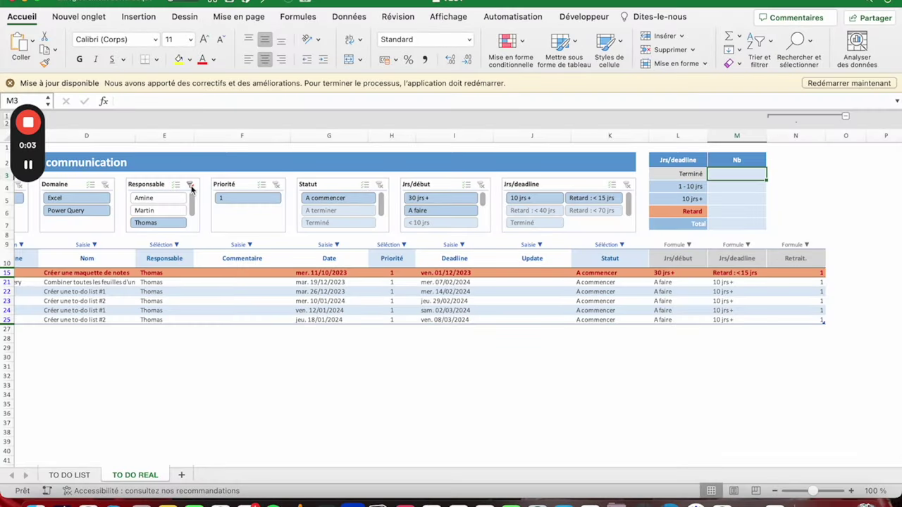
pyautogui.click(191, 186)
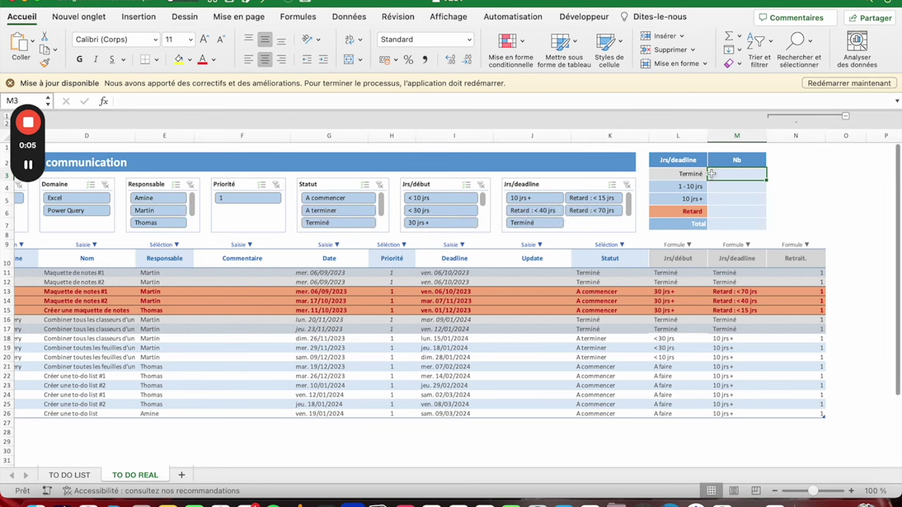
pyautogui.moveTo(738, 177); pyautogui.dragTo(739, 199)
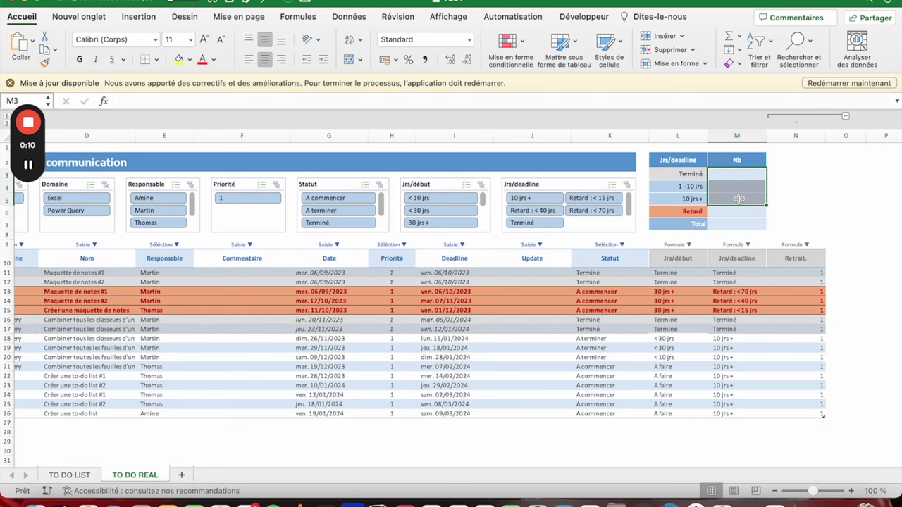
# - Walk through the Terminé, 1 - 10 jrs and 10 jrs + labels next to their empty Nb cells
pyautogui.click(722, 175)
pyautogui.click(692, 174)
pyautogui.click(714, 176)
pyautogui.click(689, 175)
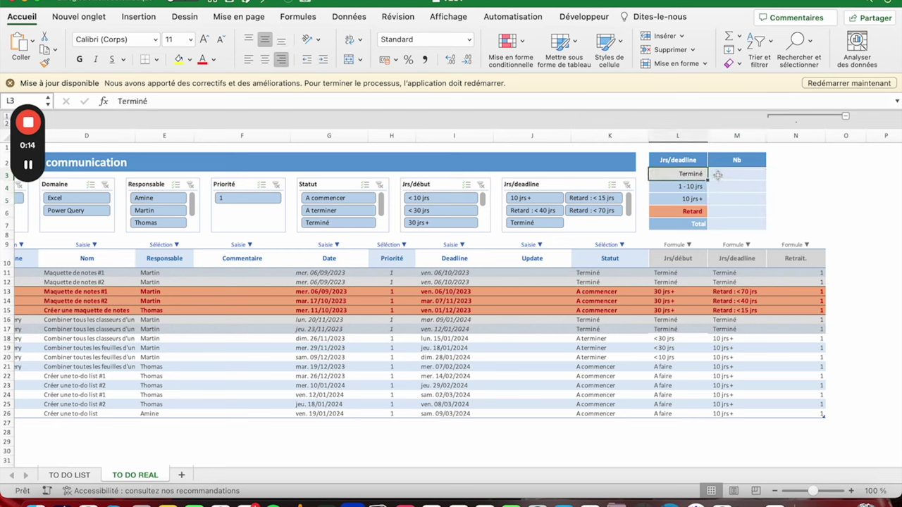
pyautogui.click(740, 189)
pyautogui.press('Left')
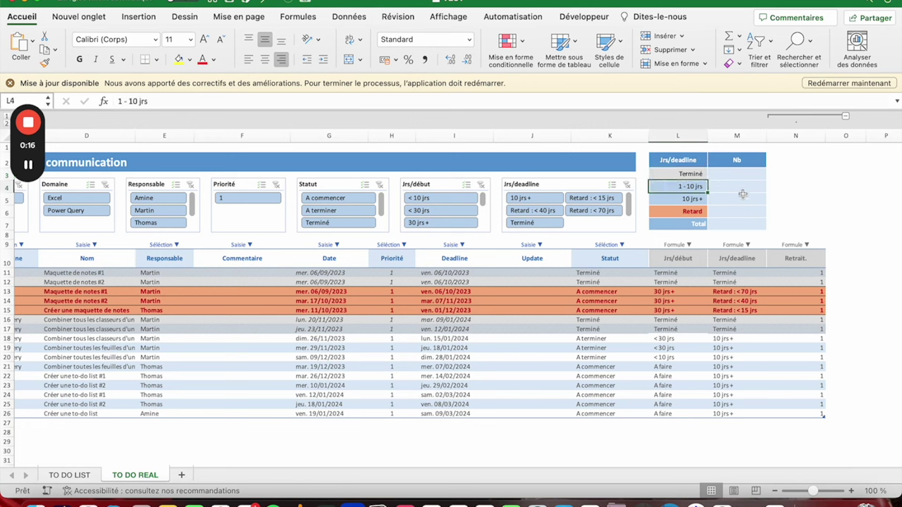
pyautogui.click(732, 200)
pyautogui.press('Left')
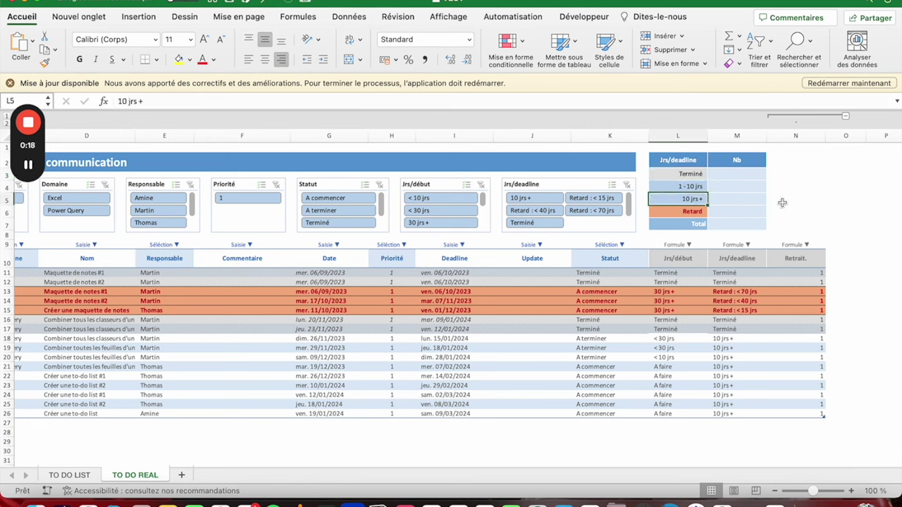
pyautogui.click(735, 175)
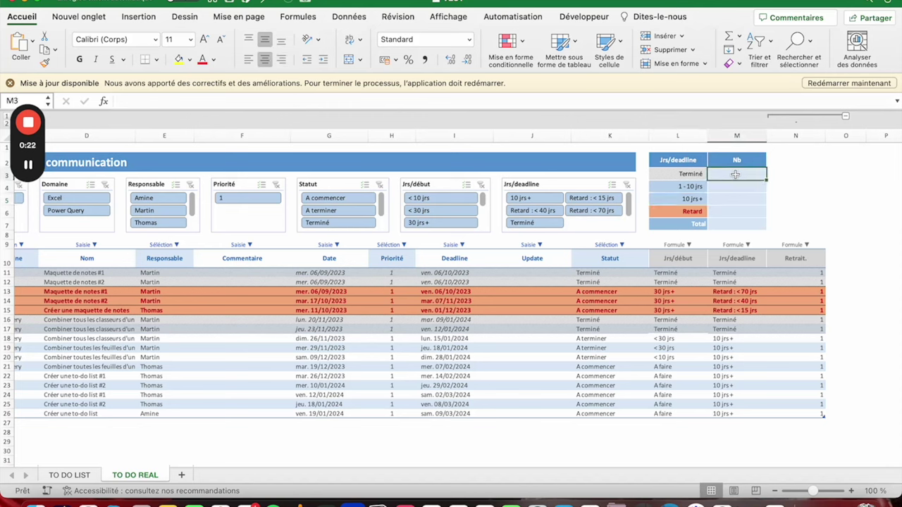
pyautogui.click(690, 174)
pyautogui.click(742, 174)
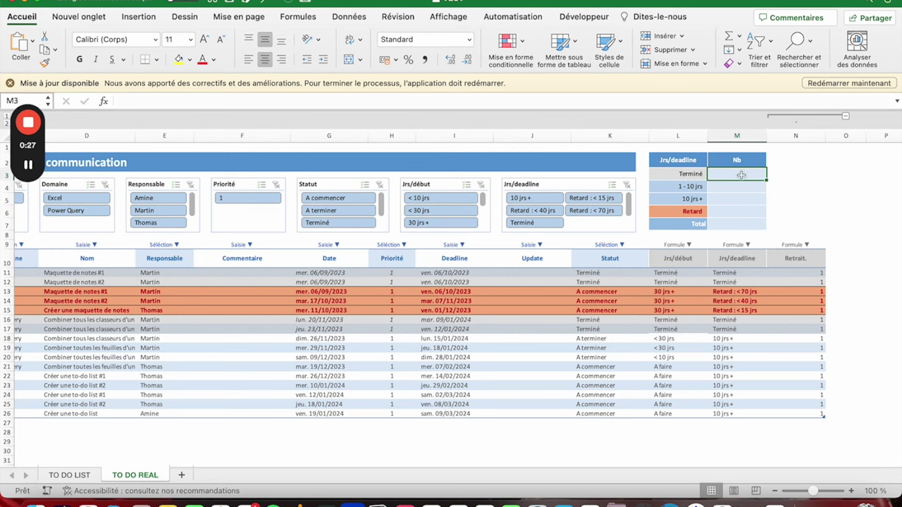
pyautogui.click(699, 175)
pyautogui.click(728, 173)
# - Start =NB.SI.ENS in M3 using Tableau4[Jrs/deadline] as the range and L3 as criterion
pyautogui.write('=')
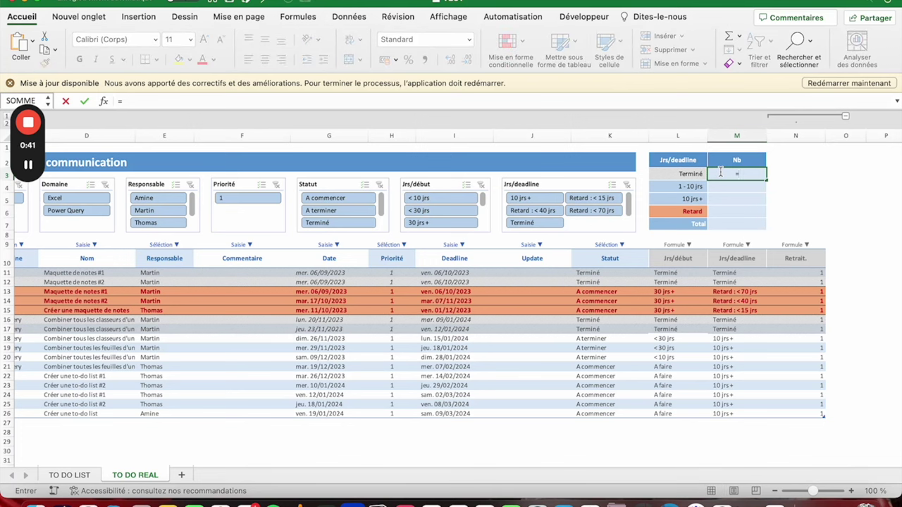
pyautogui.write('nb.si')
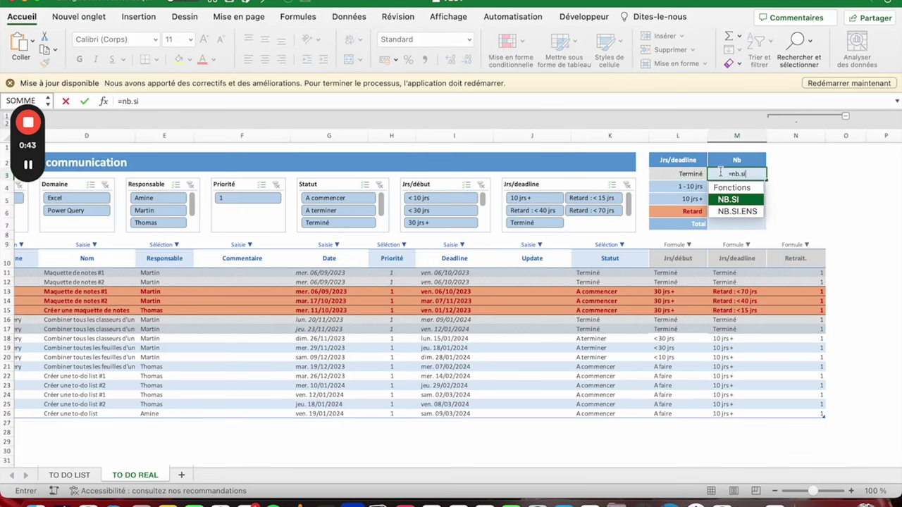
pyautogui.doubleClick(728, 215)
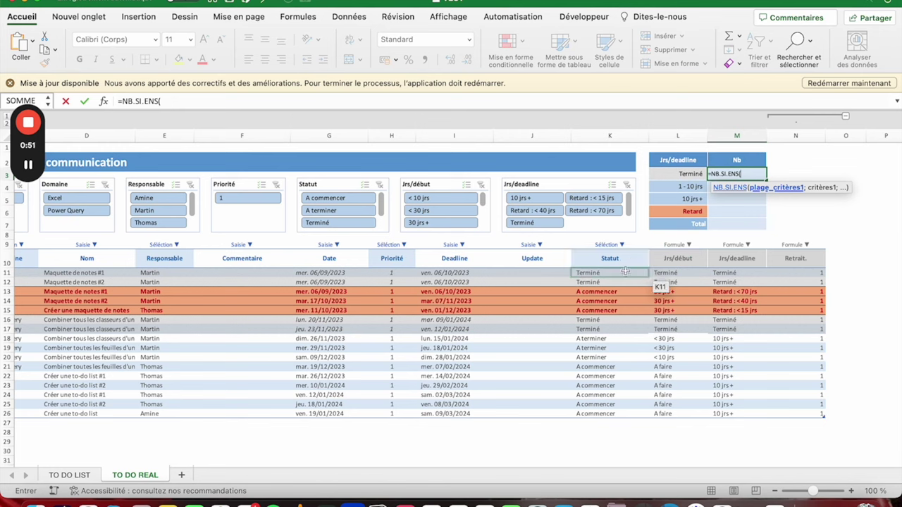
pyautogui.moveTo(736, 274)
pyautogui.mouseDown()
pyautogui.moveTo(757, 402)
pyautogui.moveTo(747, 414)
pyautogui.mouseUp()
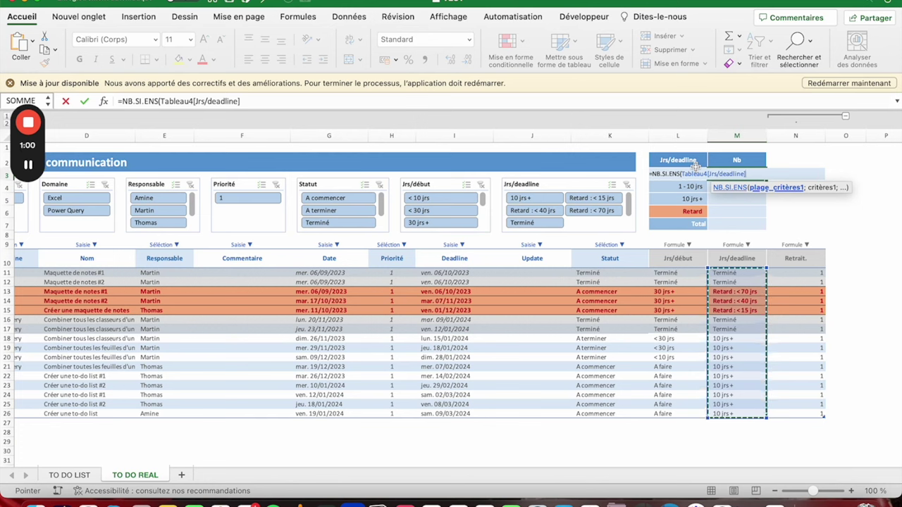
pyautogui.write(';"Termi')
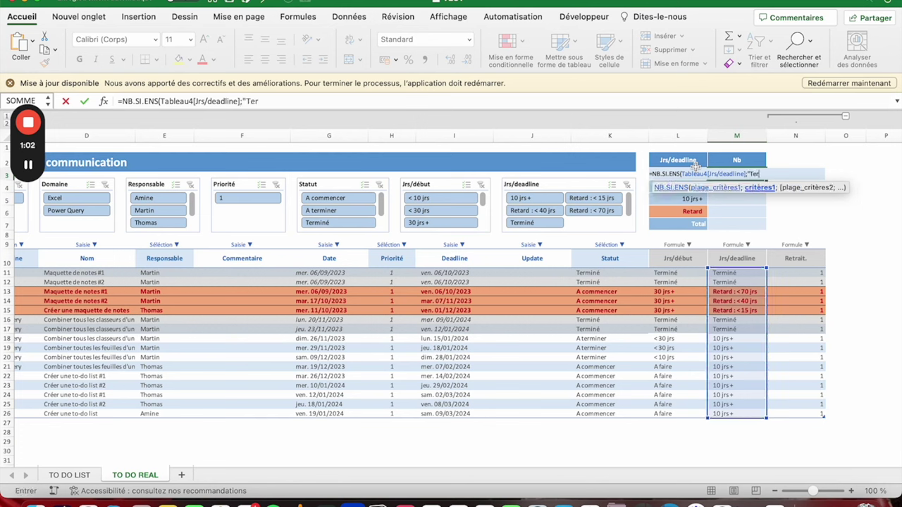
pyautogui.write('né')
pyautogui.press('BackSpace')
pyautogui.press('BackSpace')
pyautogui.press('BackSpace')
pyautogui.click(670, 173)
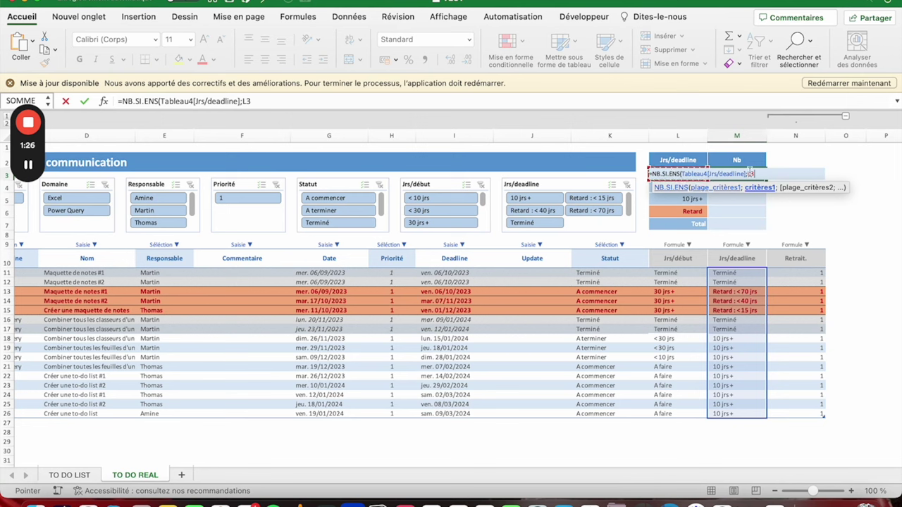
# - Add Tableau4[Retrait.];1 as the second criteria pair and confirm the Terminé count of 4
pyautogui.write(';')
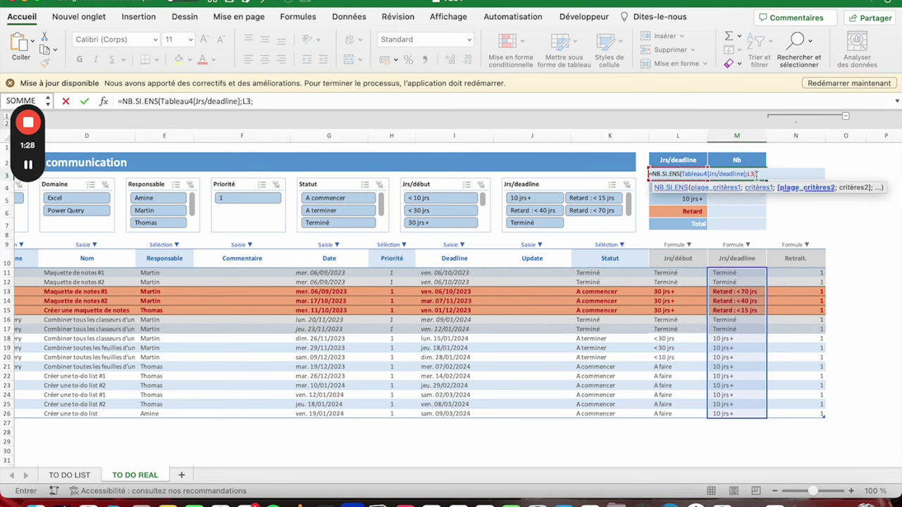
pyautogui.moveTo(792, 274); pyautogui.dragTo(786, 415)
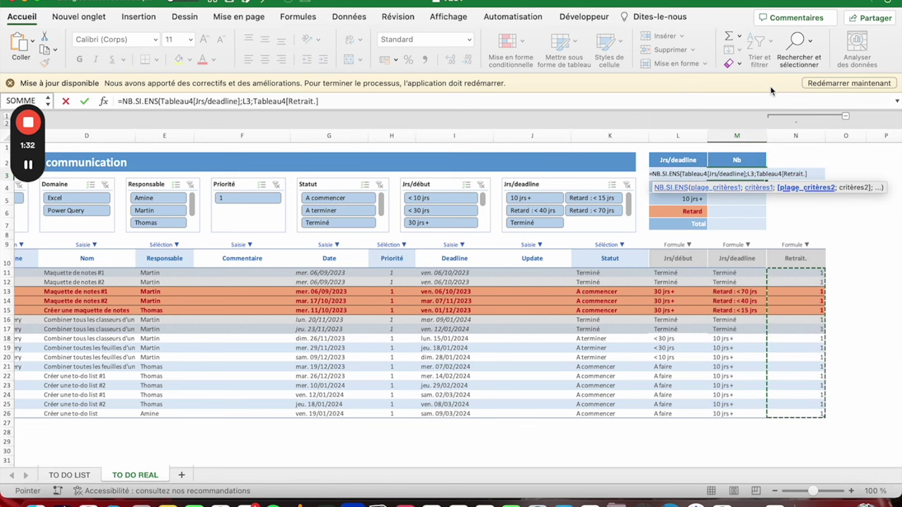
pyautogui.click(438, 102)
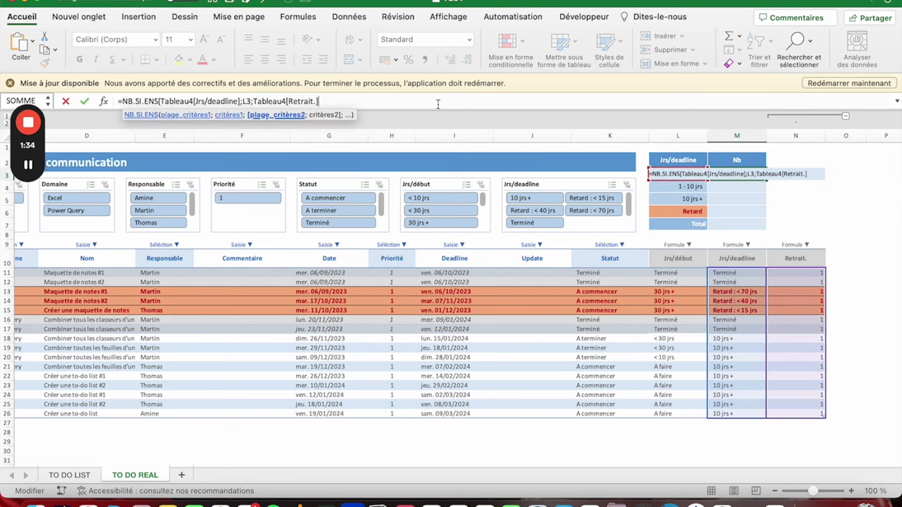
pyautogui.write(';1)')
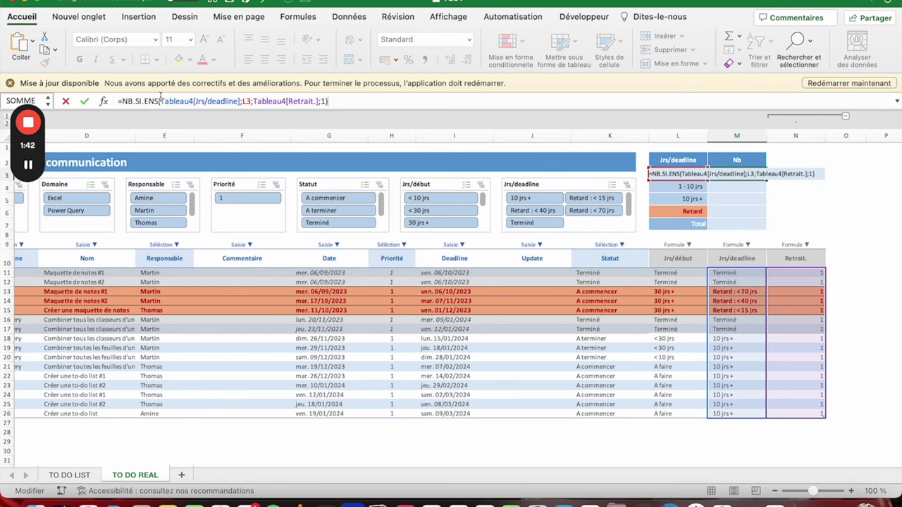
pyautogui.moveTo(161, 101); pyautogui.dragTo(248, 101)
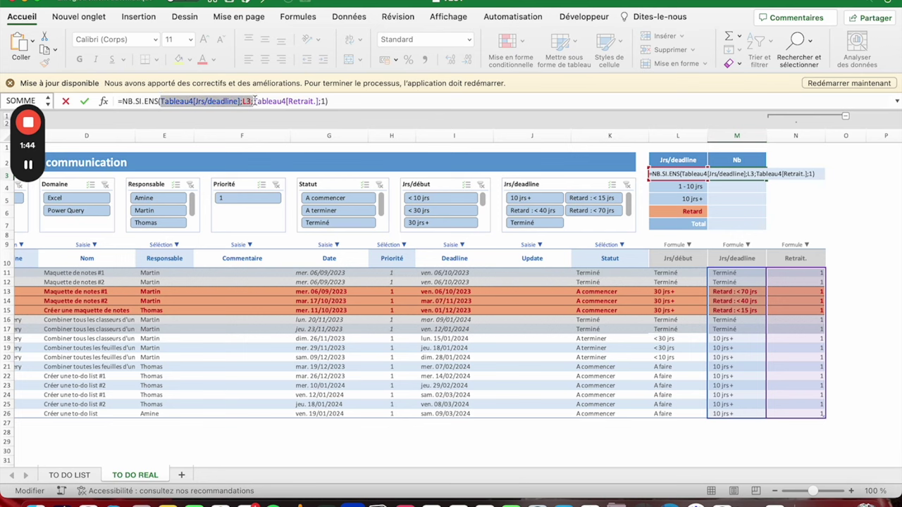
pyautogui.moveTo(248, 101)
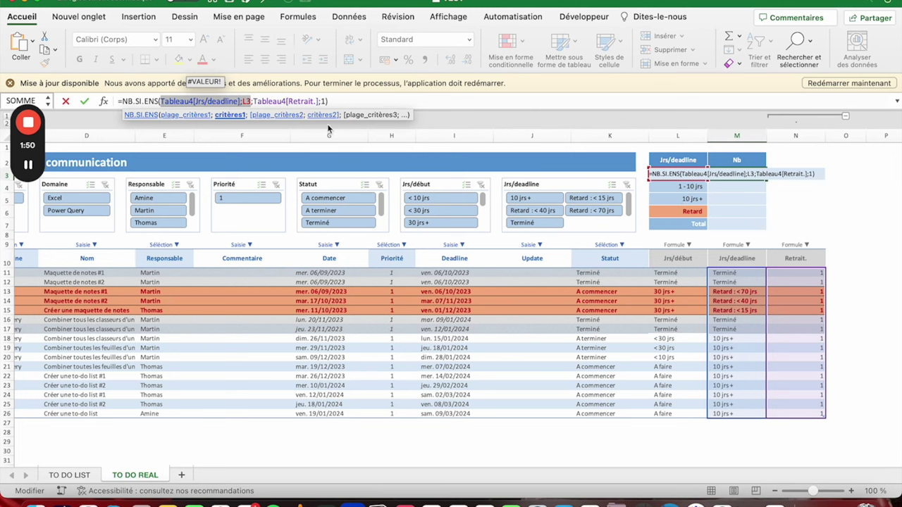
pyautogui.moveTo(253, 100); pyautogui.dragTo(328, 101)
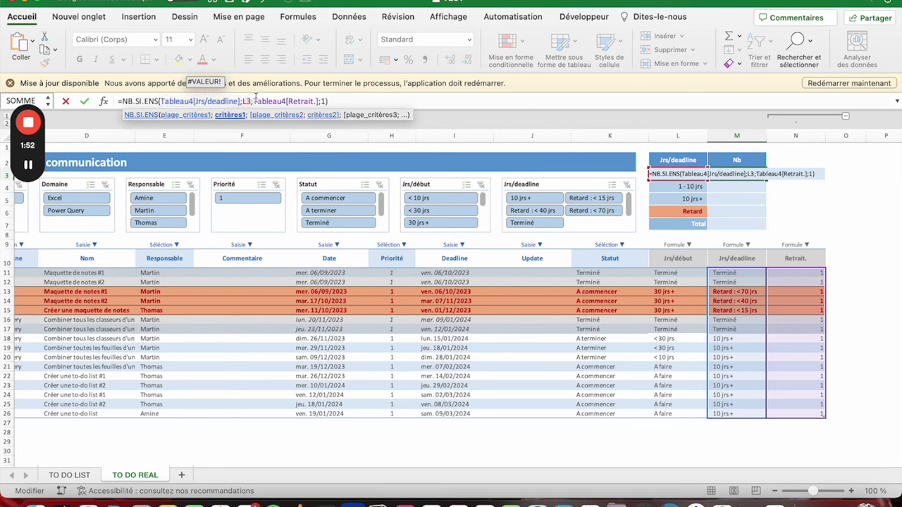
pyautogui.click(328, 100)
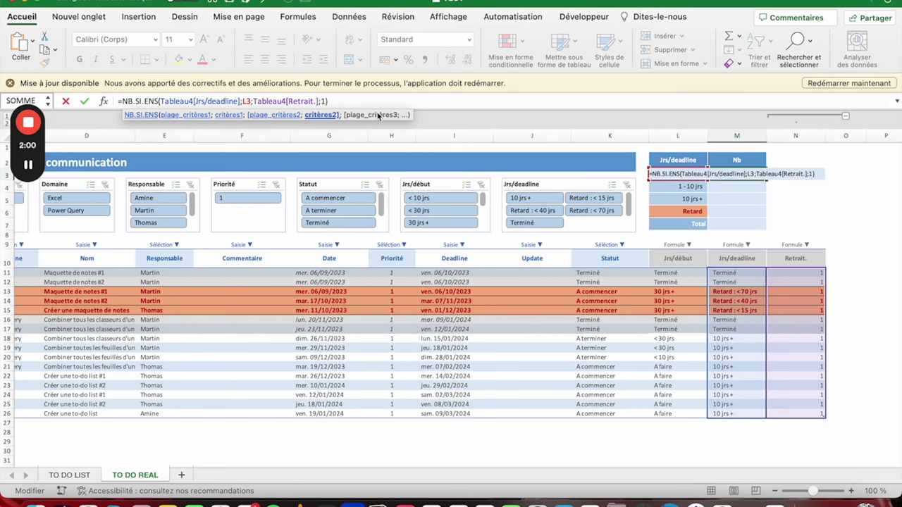
pyautogui.click(367, 103)
pyautogui.press('Return')
pyautogui.click(716, 169)
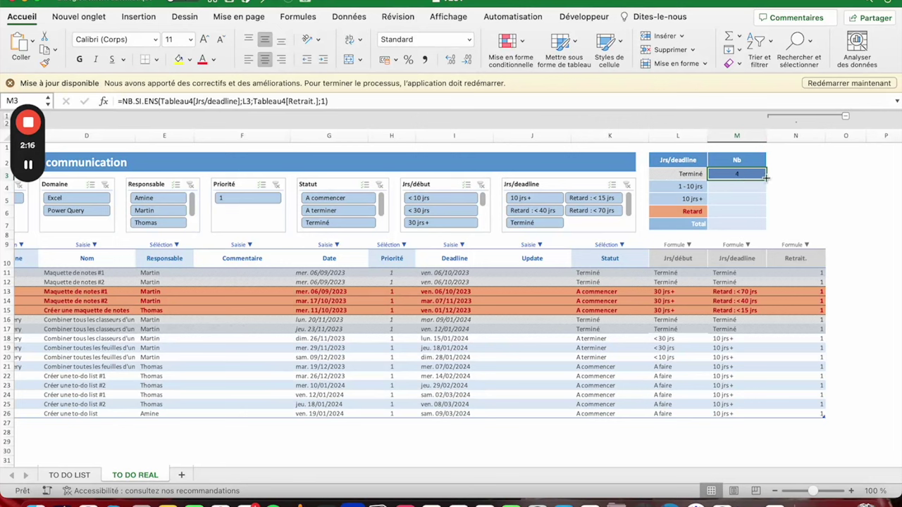
# - Fill M3's count down to M5 and enter =SOMME(M3:M6) in the Total cell M7
pyautogui.moveTo(767, 182); pyautogui.dragTo(766, 203)
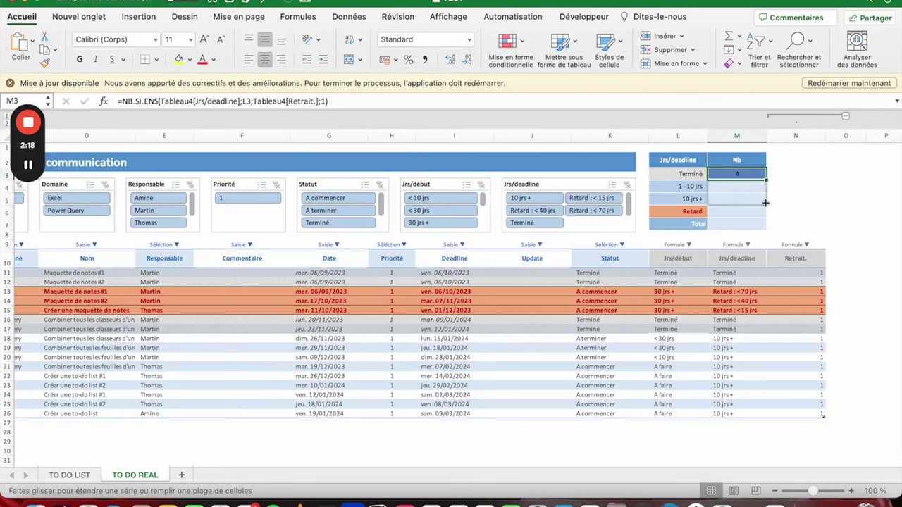
pyautogui.click(744, 197)
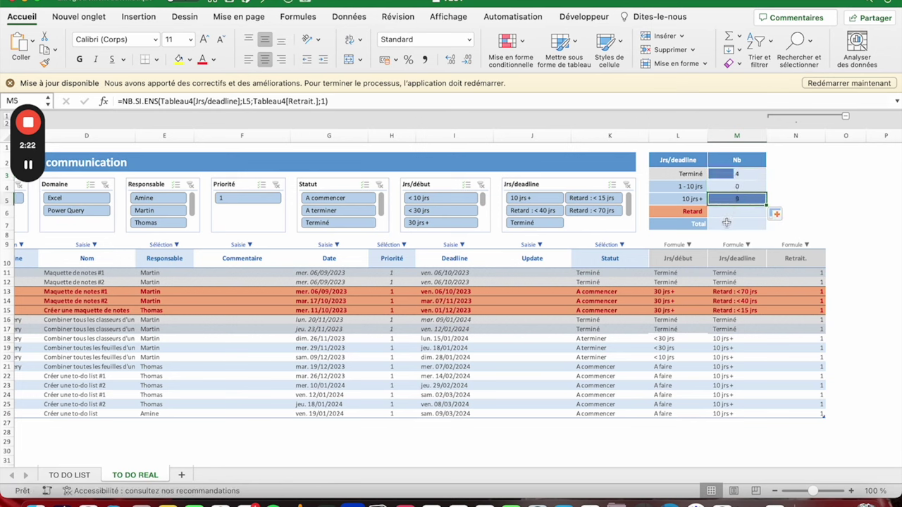
pyautogui.click(726, 223)
pyautogui.write('=somm')
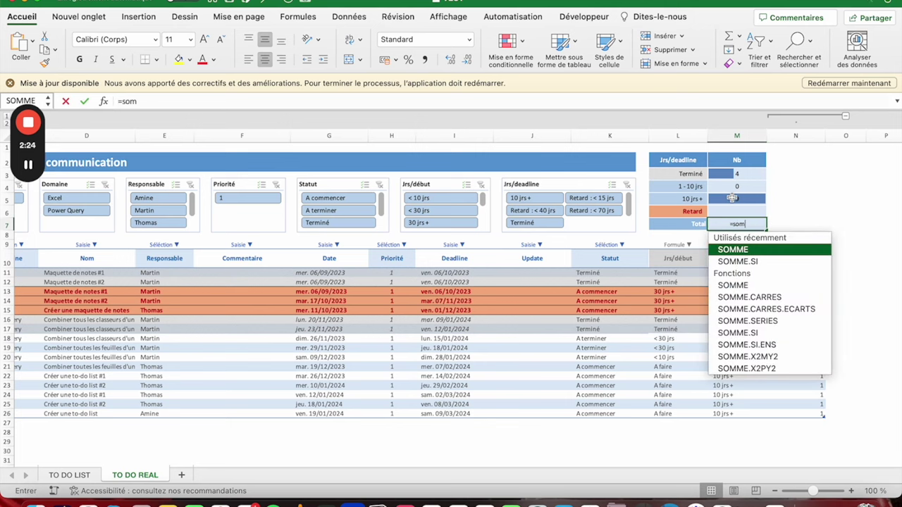
pyautogui.press('Tab')
pyautogui.moveTo(732, 186)
pyautogui.mouseDown()
pyautogui.moveTo(732, 211)
pyautogui.moveTo(730, 174)
pyautogui.mouseUp()
pyautogui.press('Return')
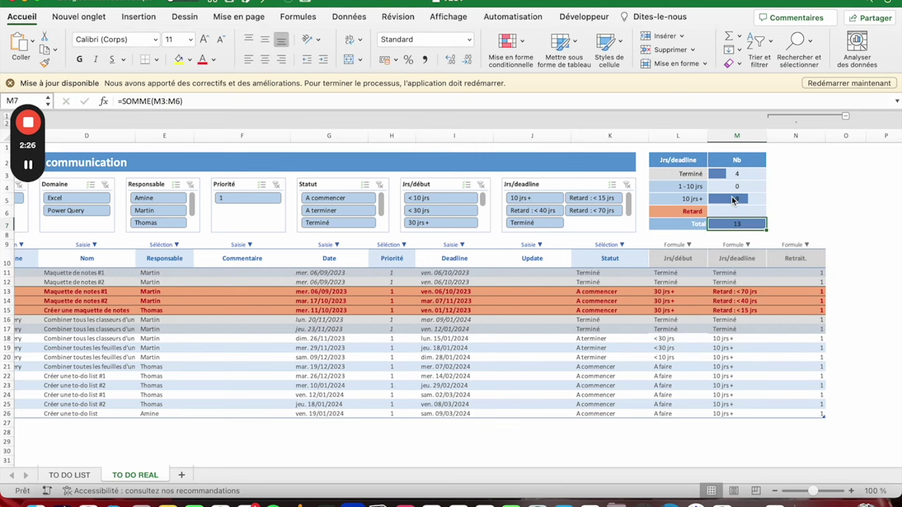
# - Verify the Terminé, 1 - 10 jrs (0), 10 jrs + (9) and Total (13) formulas
pyautogui.click(728, 174)
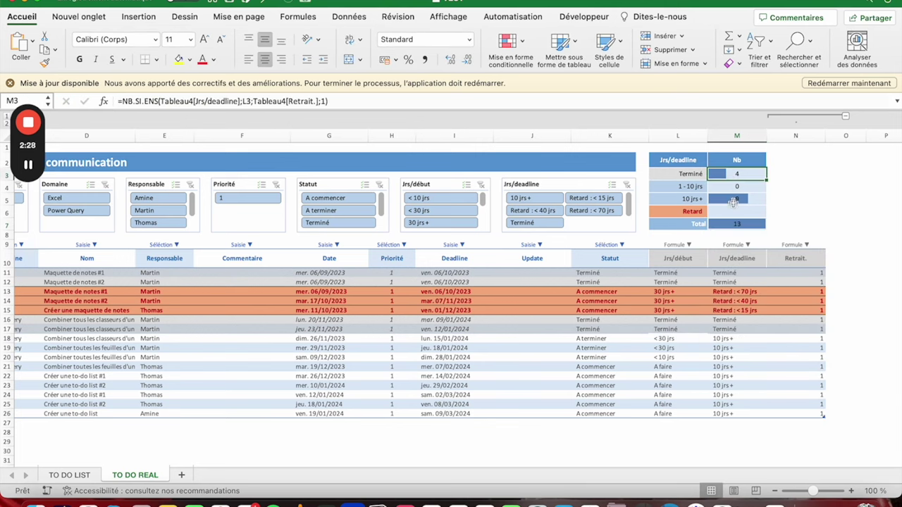
pyautogui.click(738, 223)
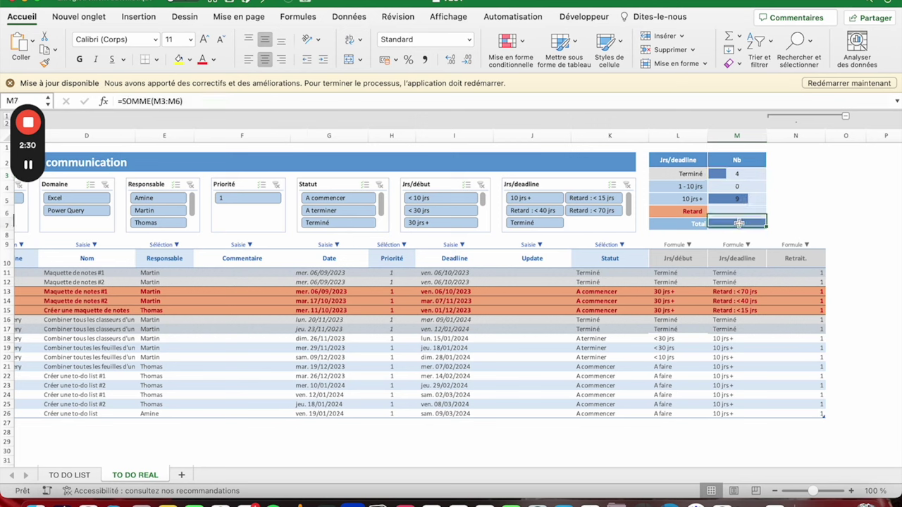
pyautogui.click(741, 197)
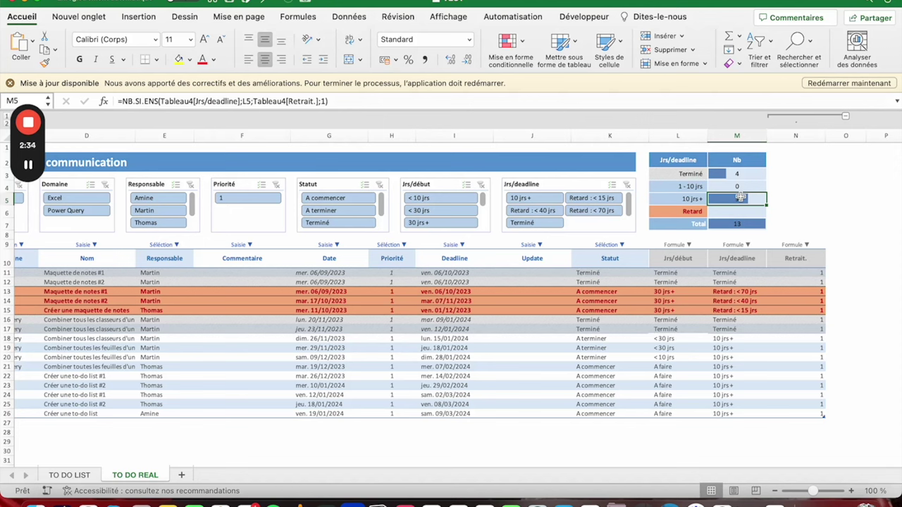
pyautogui.click(728, 172)
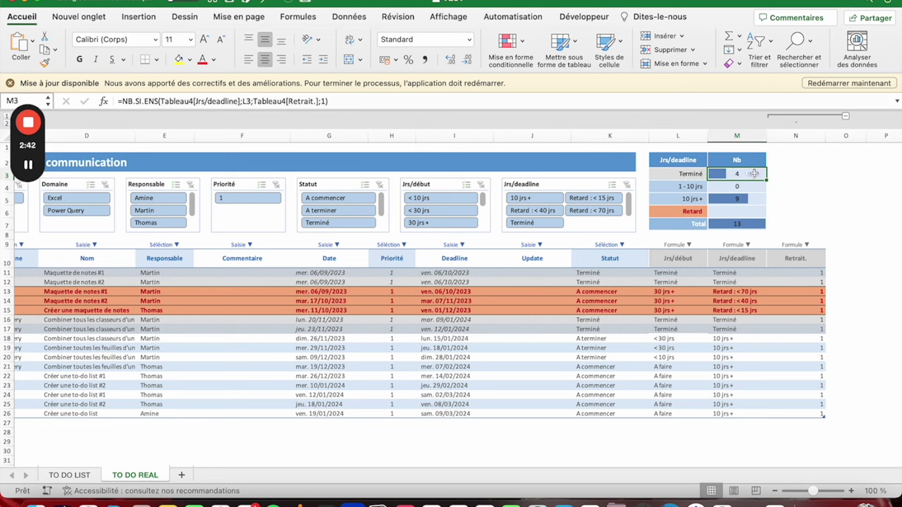
pyautogui.click(747, 186)
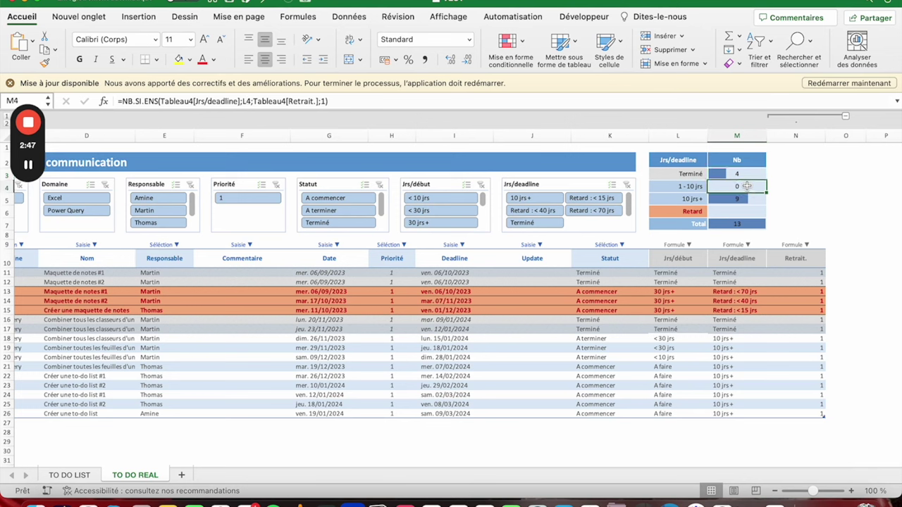
pyautogui.click(738, 199)
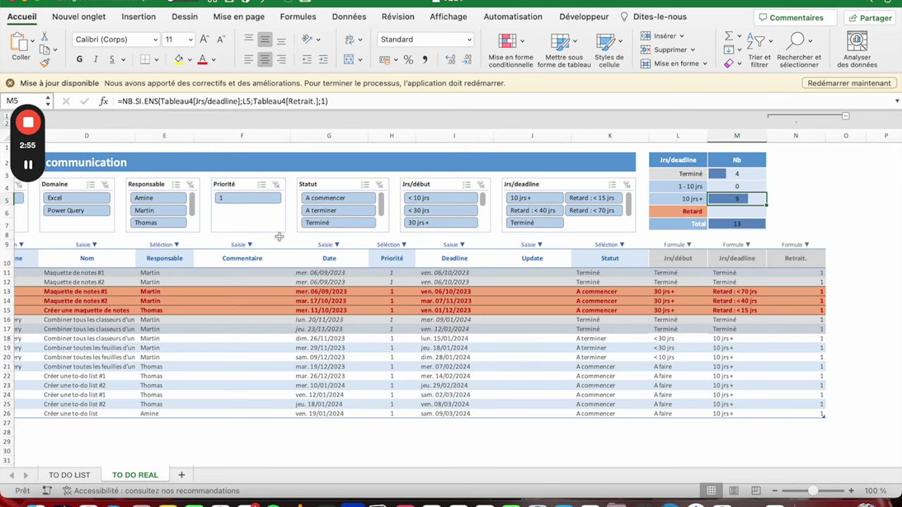
pyautogui.hscroll(-2, 130, 214)
pyautogui.hscroll(-1, 129, 214)
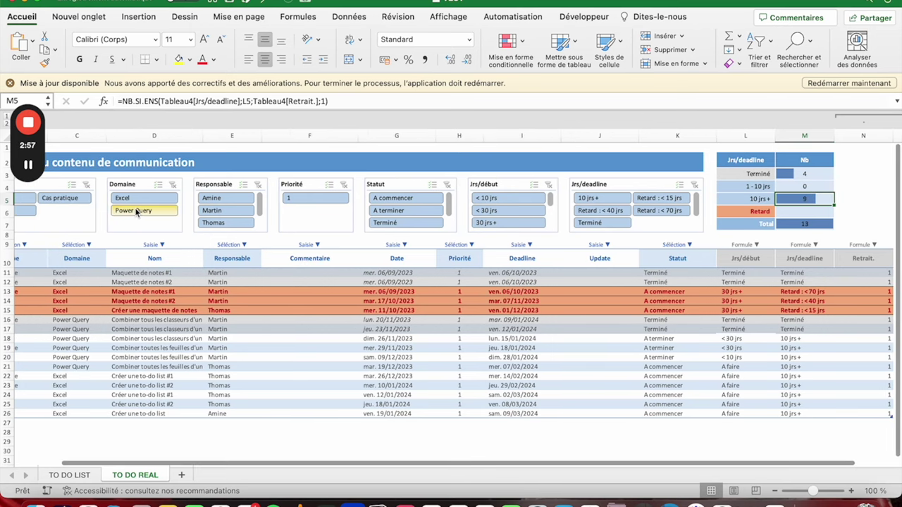
pyautogui.click(137, 211)
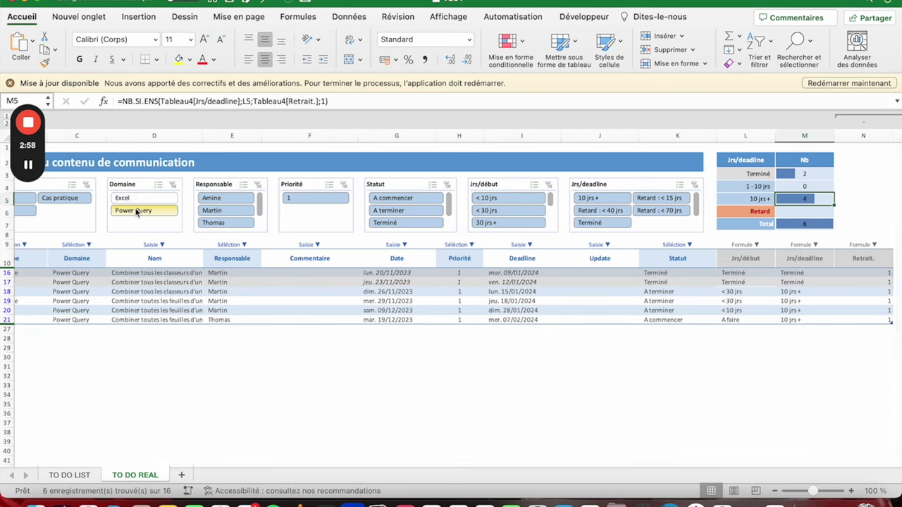
pyautogui.click(813, 175)
pyautogui.hscroll(-2, 813, 174)
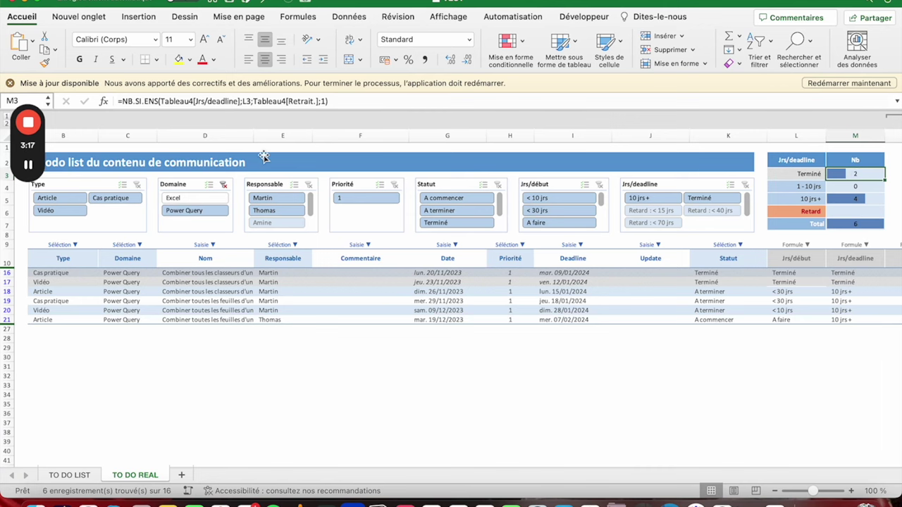
pyautogui.click(194, 198)
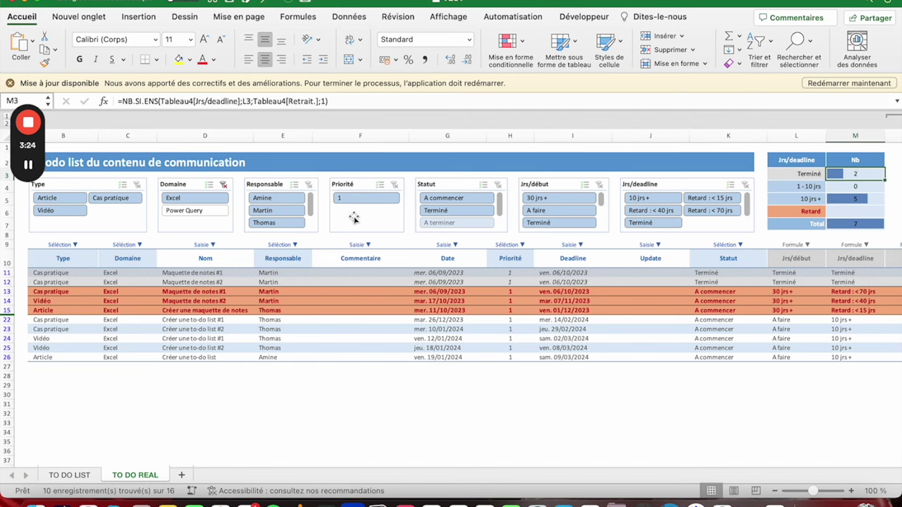
pyautogui.click(223, 185)
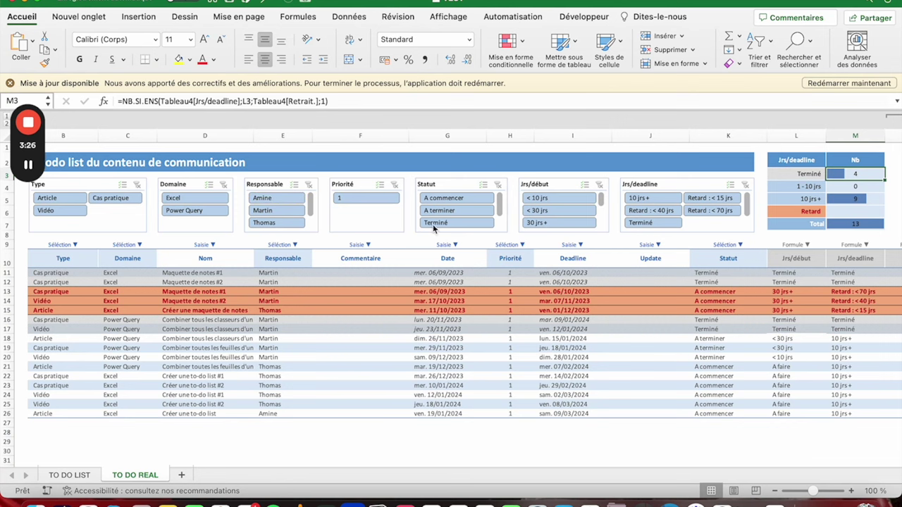
pyautogui.click(450, 202)
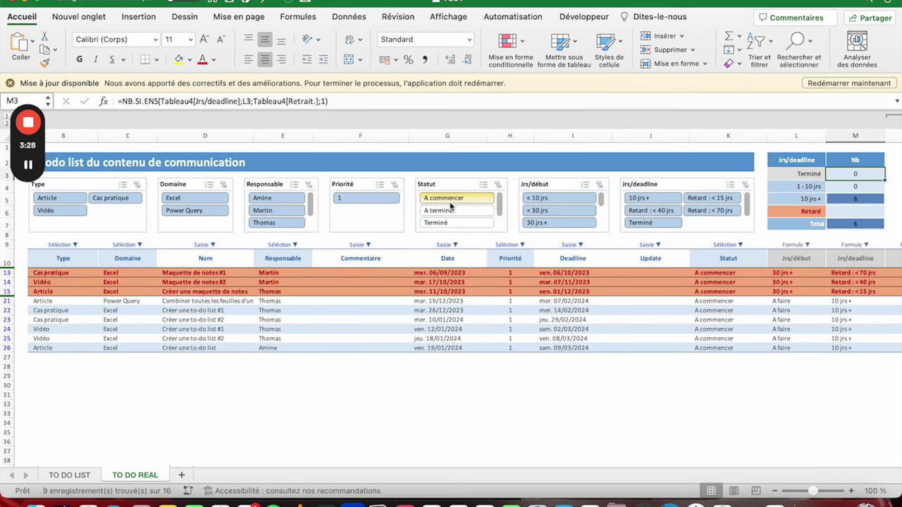
pyautogui.click(847, 198)
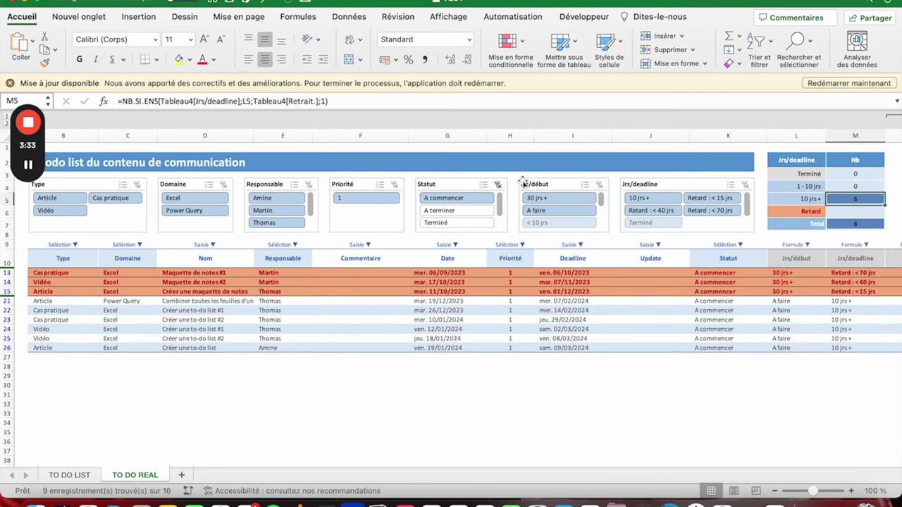
pyautogui.click(497, 184)
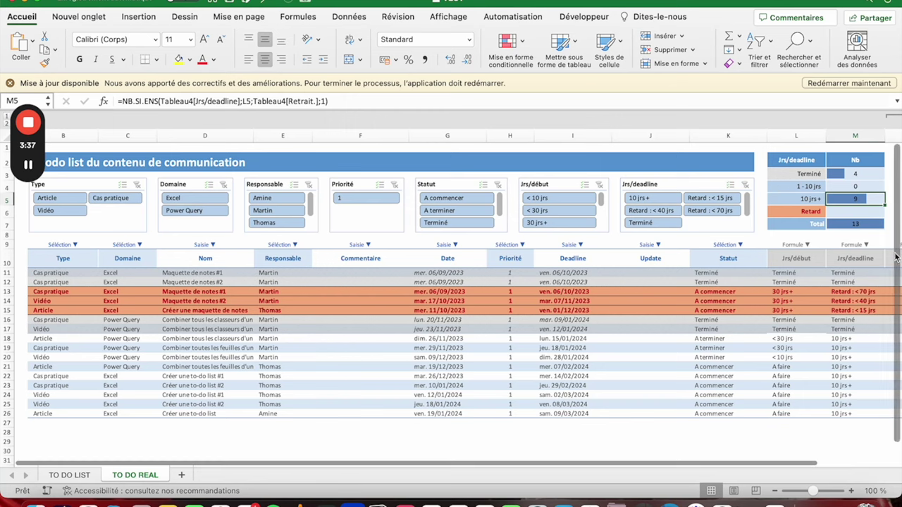
pyautogui.click(861, 175)
pyautogui.click(847, 211)
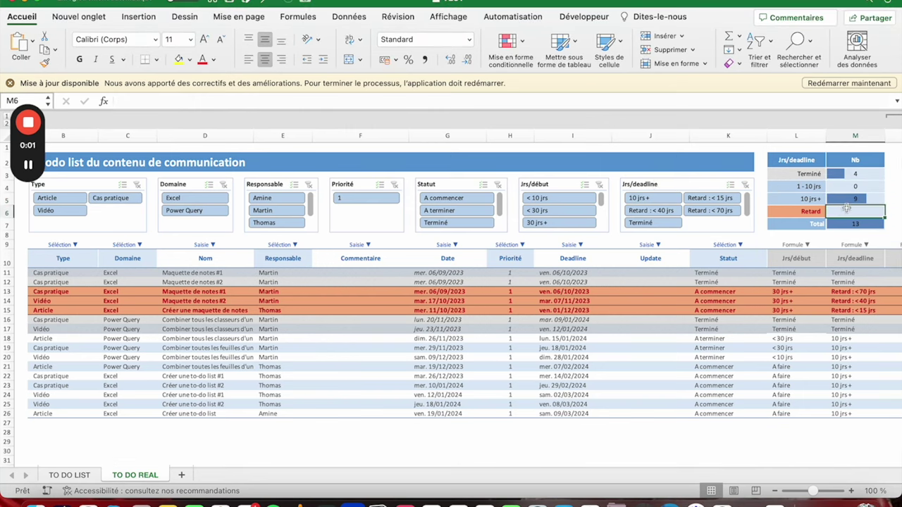
pyautogui.hscroll(2, 843, 276)
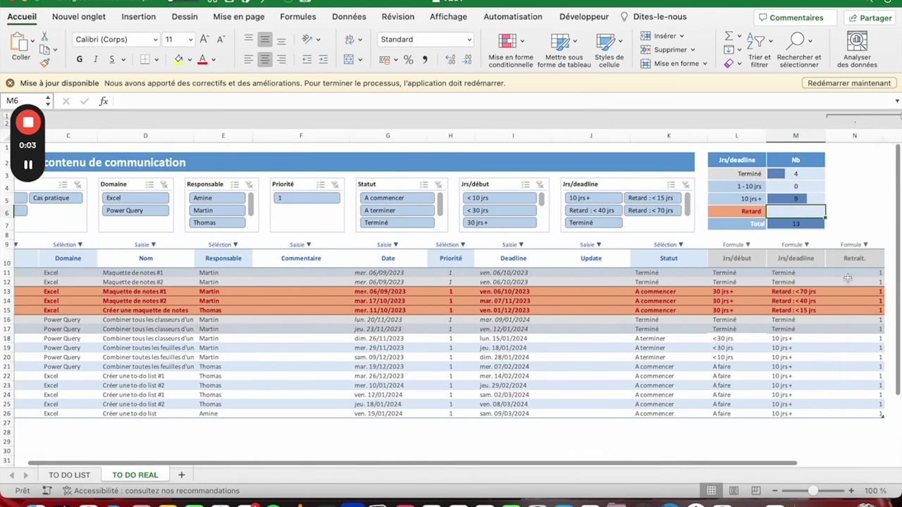
pyautogui.moveTo(783, 273); pyautogui.dragTo(784, 290)
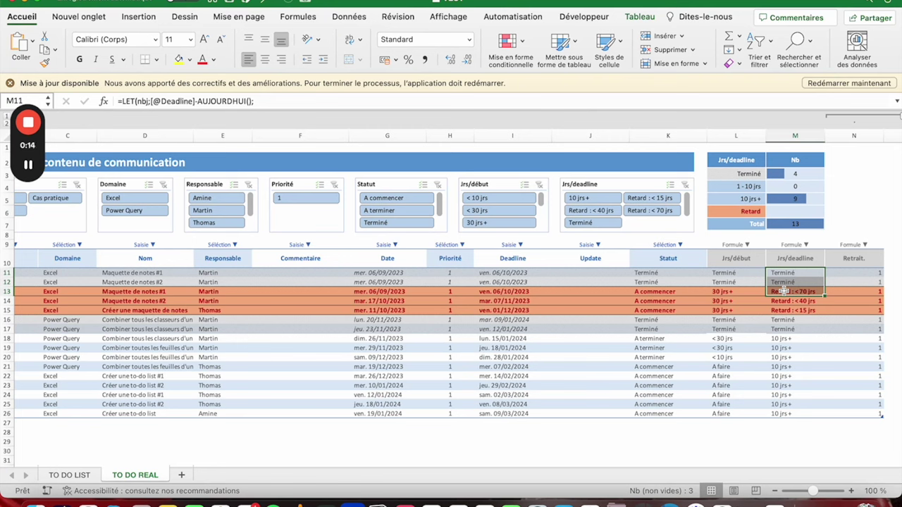
pyautogui.click(806, 211)
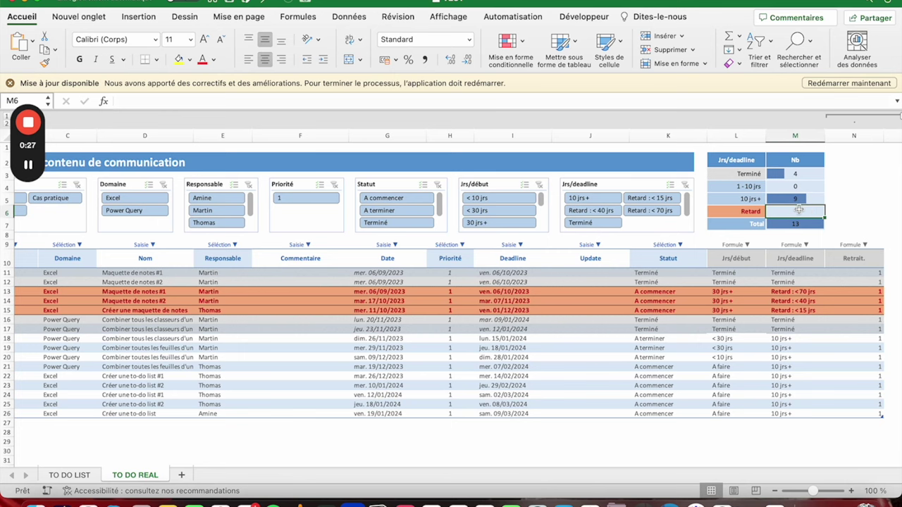
pyautogui.click(745, 211)
pyautogui.moveTo(778, 291); pyautogui.dragTo(779, 308)
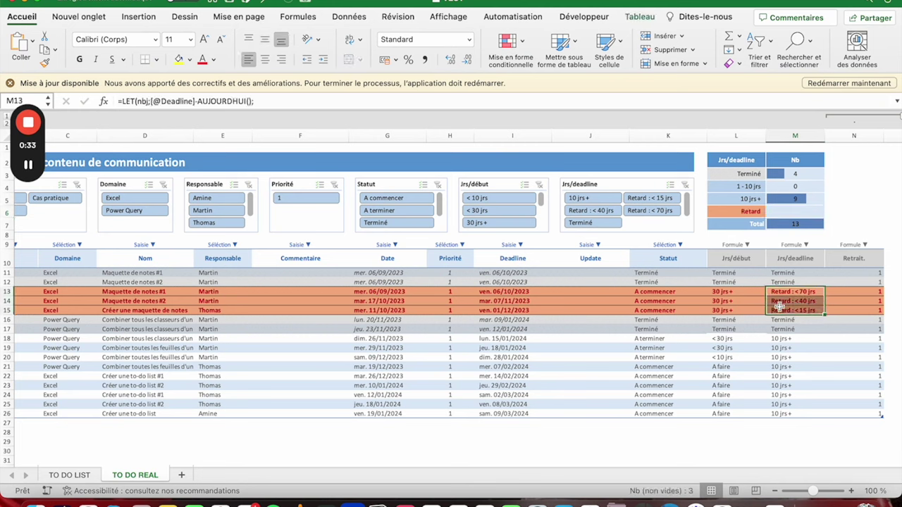
pyautogui.click(780, 215)
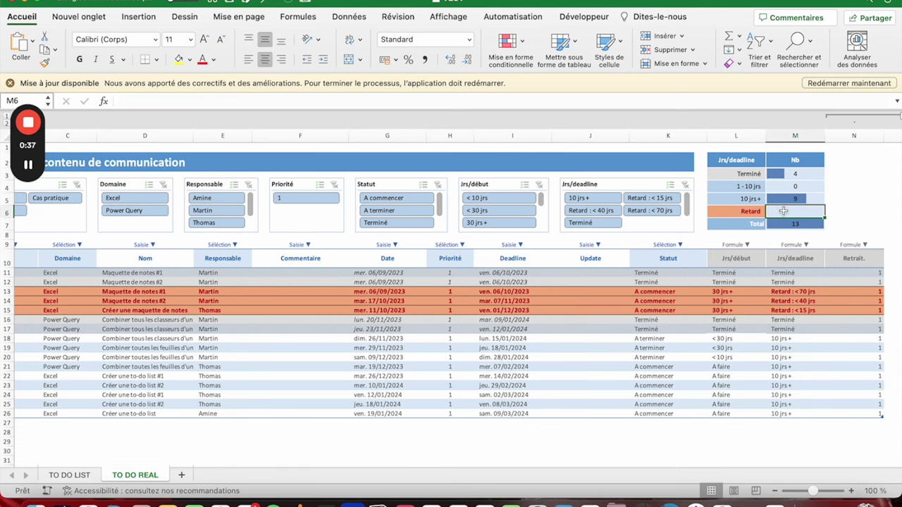
pyautogui.moveTo(873, 272); pyautogui.dragTo(871, 366)
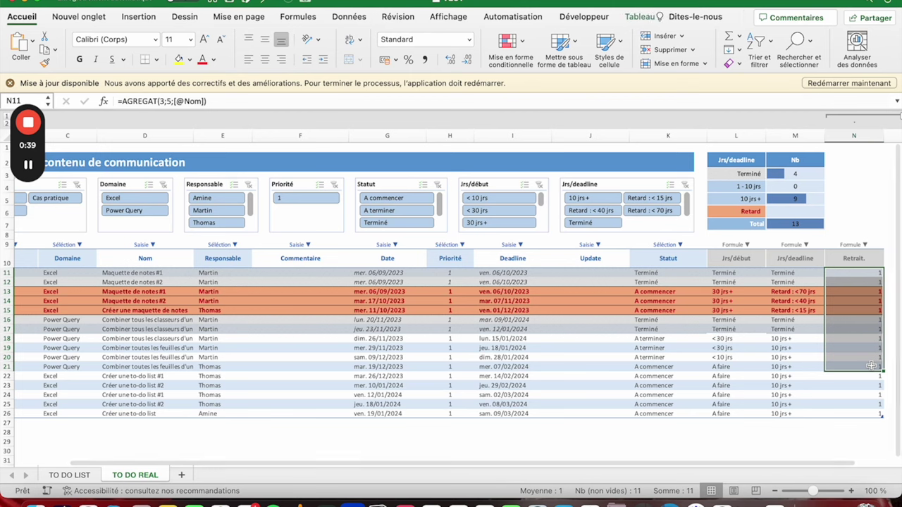
pyautogui.click(740, 211)
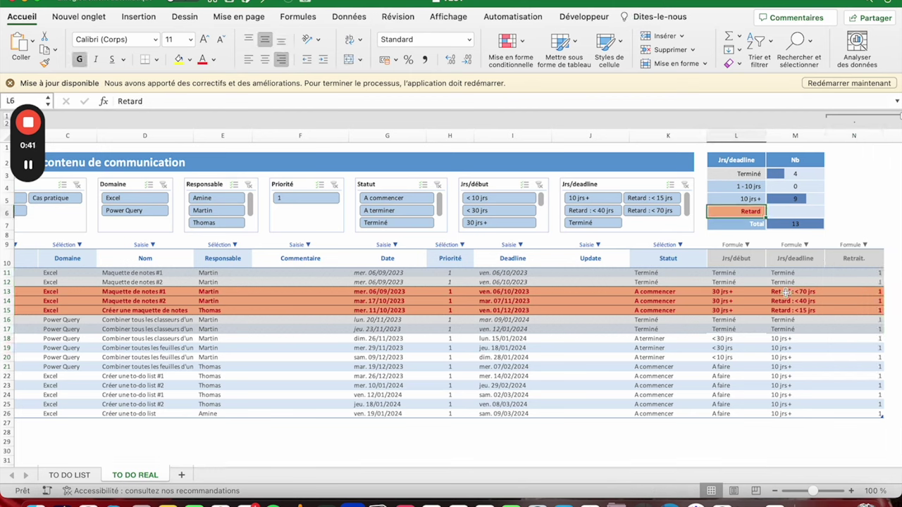
pyautogui.moveTo(782, 273); pyautogui.dragTo(783, 321)
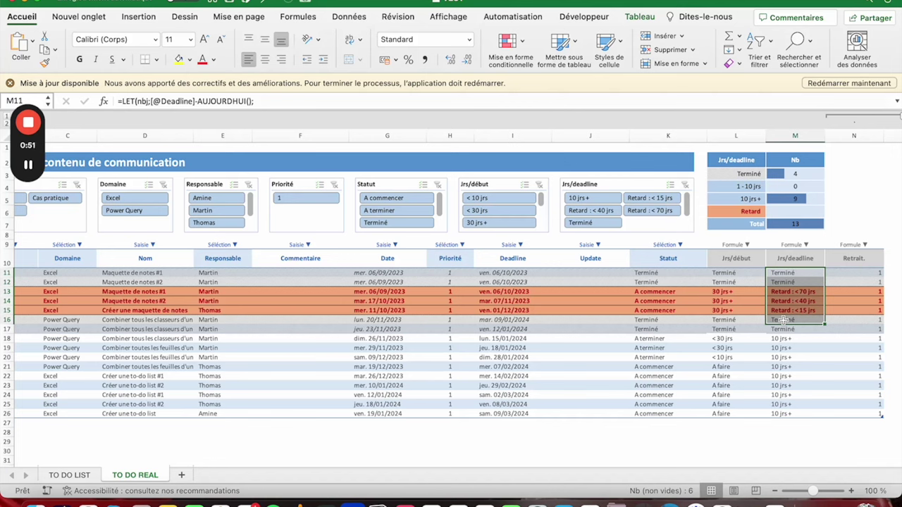
pyautogui.click(776, 211)
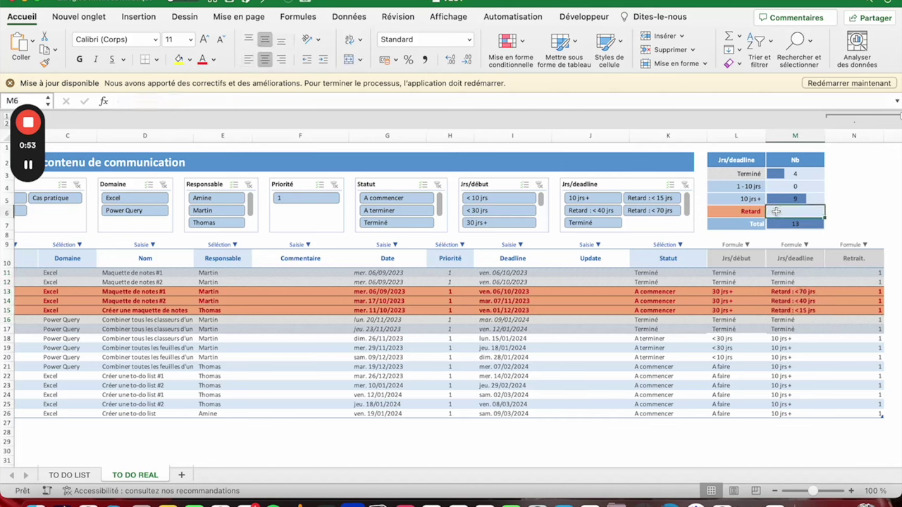
pyautogui.write('=filtr')
# - Enter =FILTRE(Tableau4[Retrait.];GAUCHE(Tableau4[Jrs/deadline];6)="Retard") in M6, which returns #PROPAGATION!
pyautogui.press('Tab')
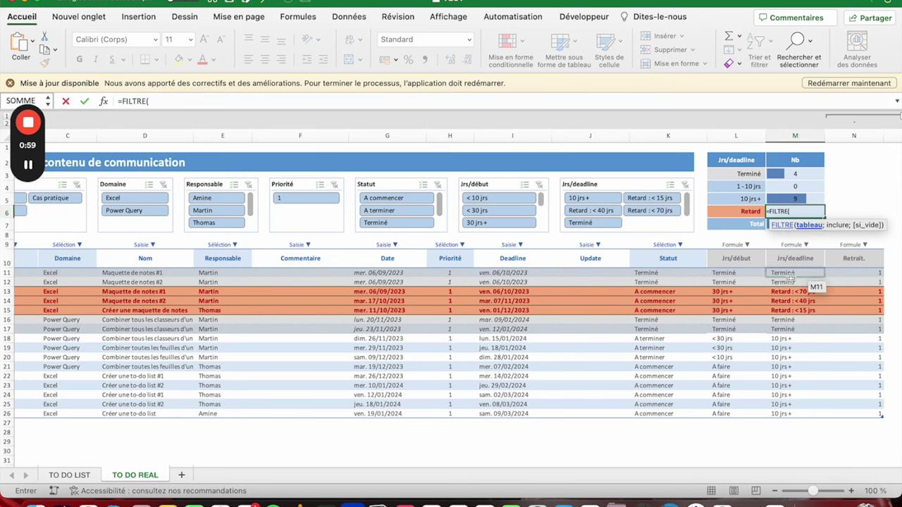
pyautogui.moveTo(789, 273); pyautogui.dragTo(795, 358)
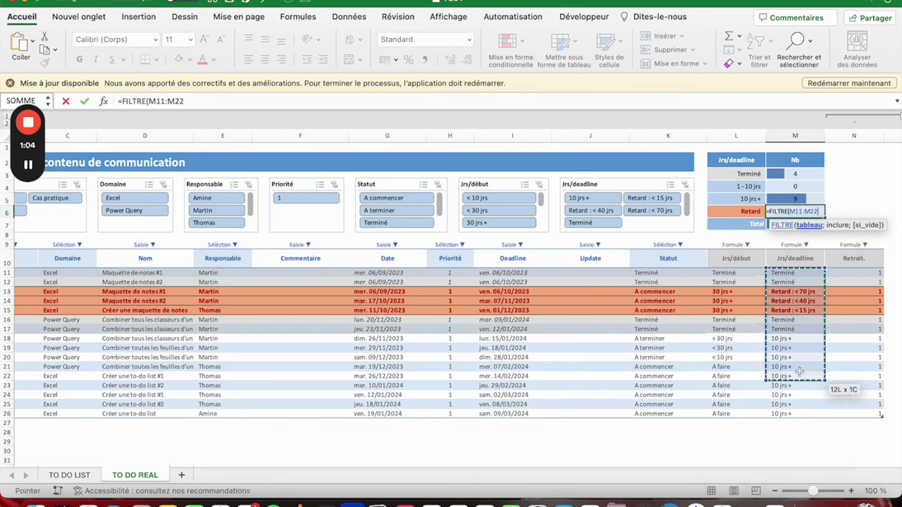
pyautogui.moveTo(857, 274); pyautogui.dragTo(856, 413)
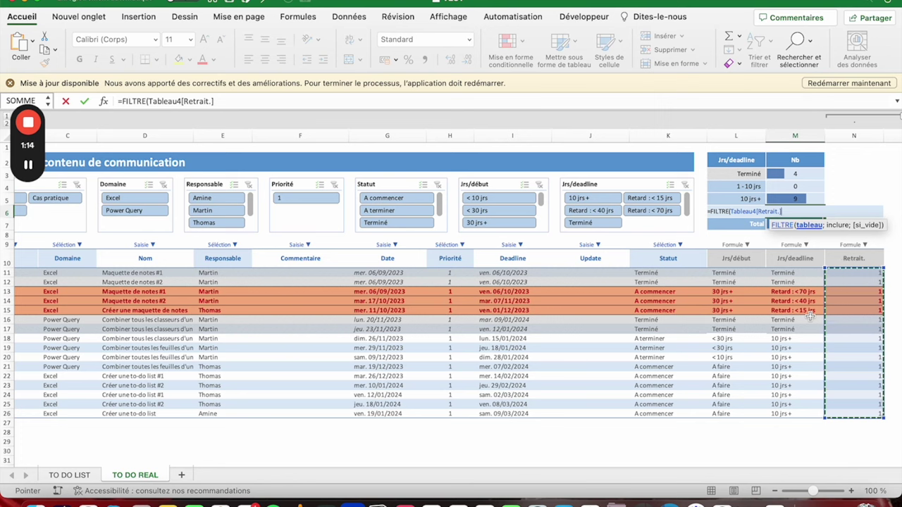
pyautogui.write(';')
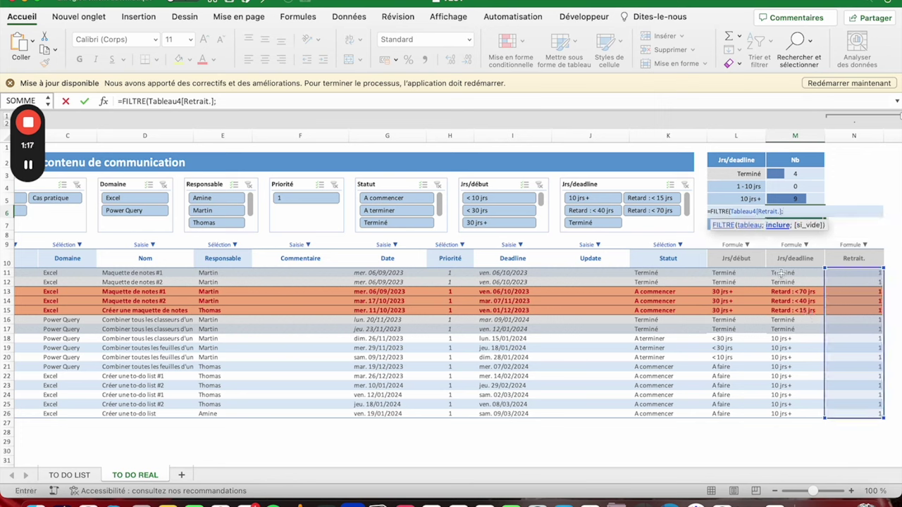
pyautogui.write('gauc')
pyautogui.press('Tab')
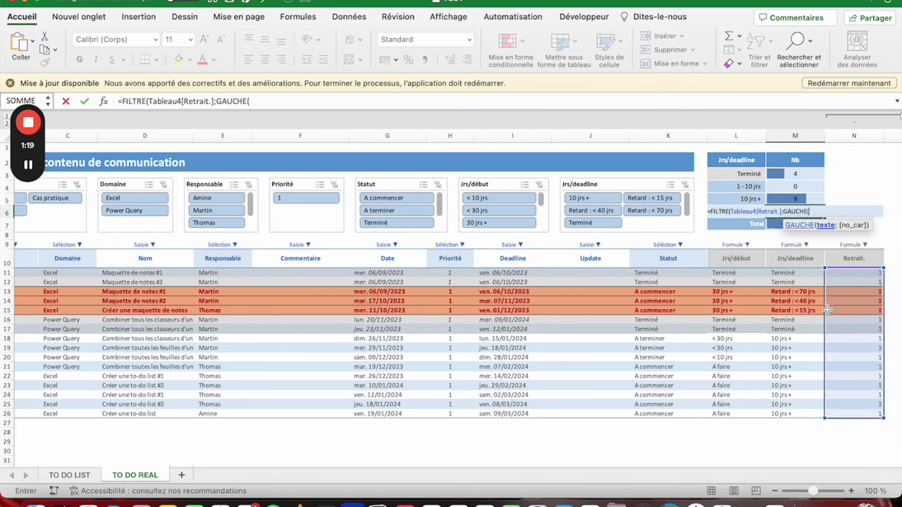
pyautogui.click(792, 273)
pyautogui.moveTo(792, 273); pyautogui.dragTo(795, 414)
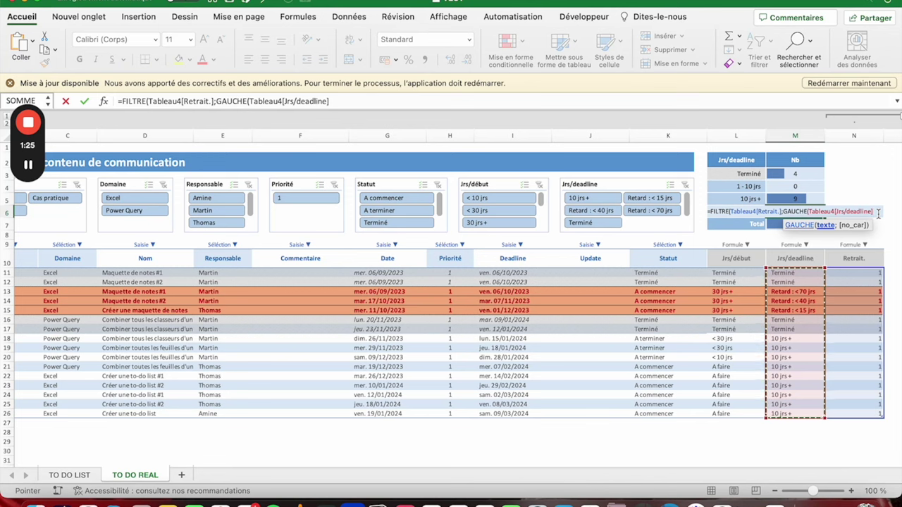
pyautogui.write(';')
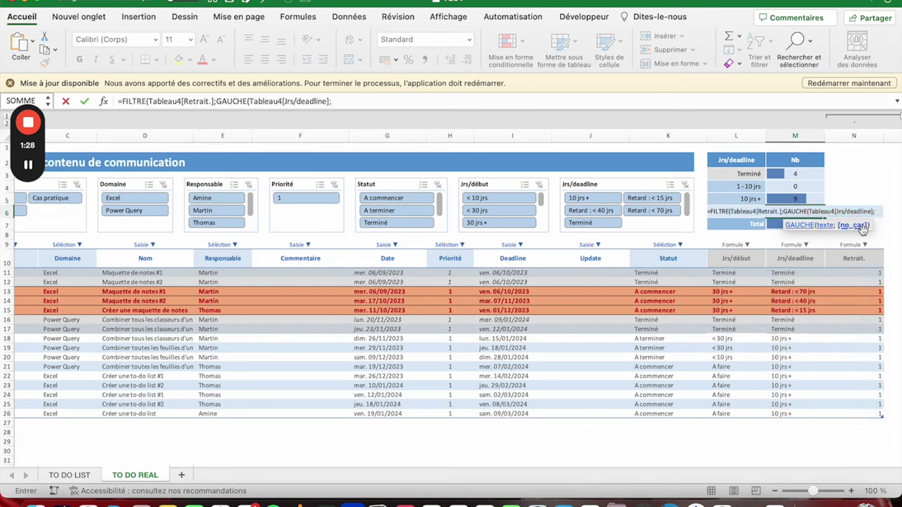
pyautogui.click(351, 101)
pyautogui.write('6')
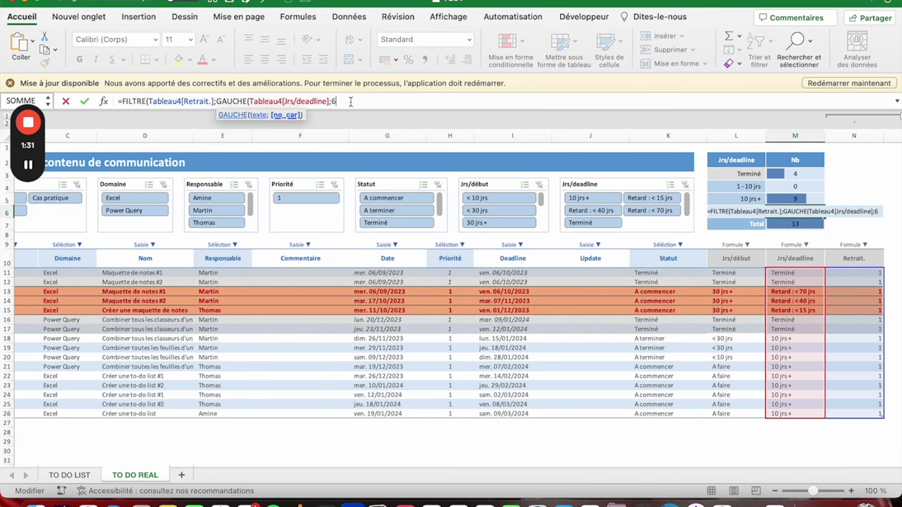
pyautogui.write(')="Retard")')
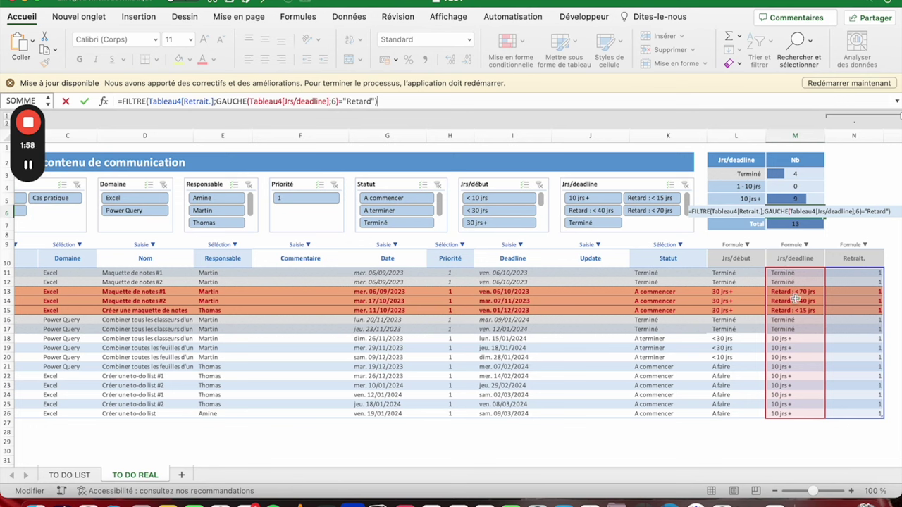
pyautogui.press('Return')
# - Reopen the Retard count formula in M6 and confirm it unchanged, still showing #PROPAGATION!
pyautogui.click(795, 211)
pyautogui.doubleClick(795, 211)
pyautogui.press('Return')
pyautogui.press('Up')
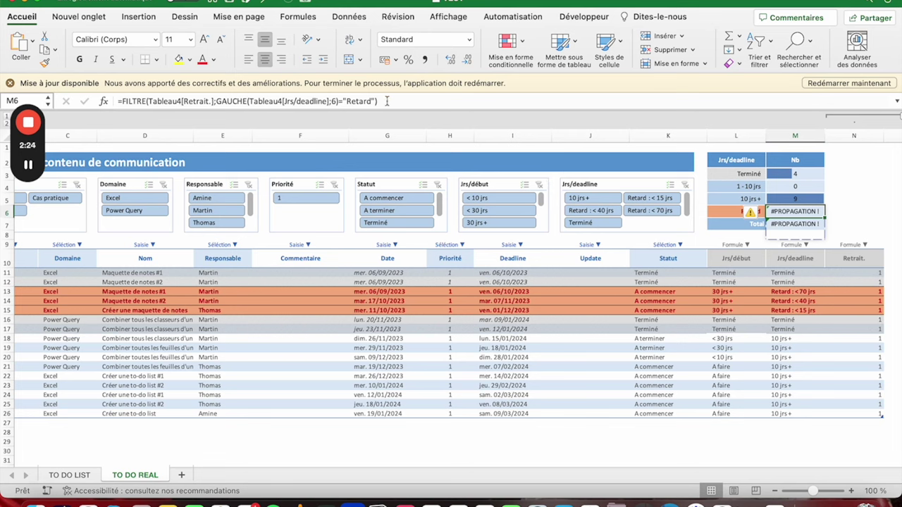
# - Evaluate the inner FILTRE expression with F9 to check it returns {1;1;1}, then restore the formula
pyautogui.moveTo(330, 102); pyautogui.dragTo(267, 106)
pyautogui.keyDown('shift'); pyautogui.click(124, 99); pyautogui.keyUp('shift')
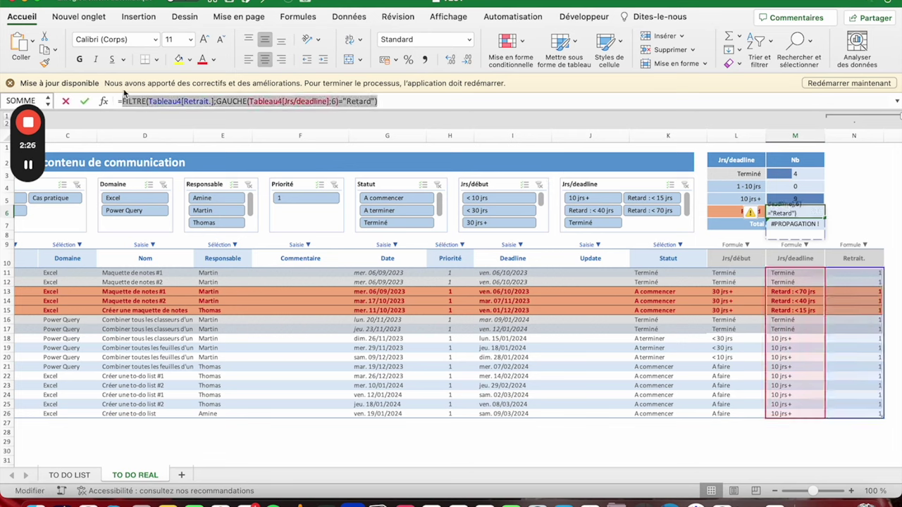
pyautogui.press('F9')
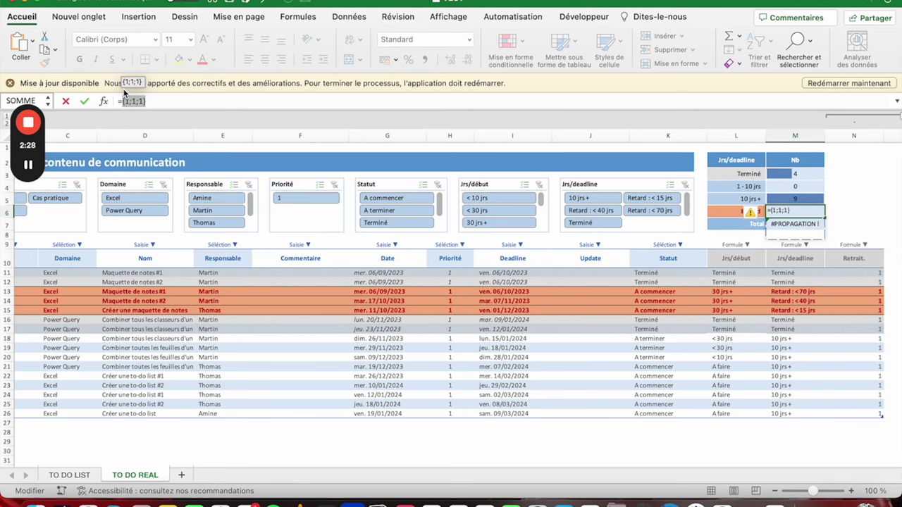
pyautogui.hotkey('ctrl', 'z')
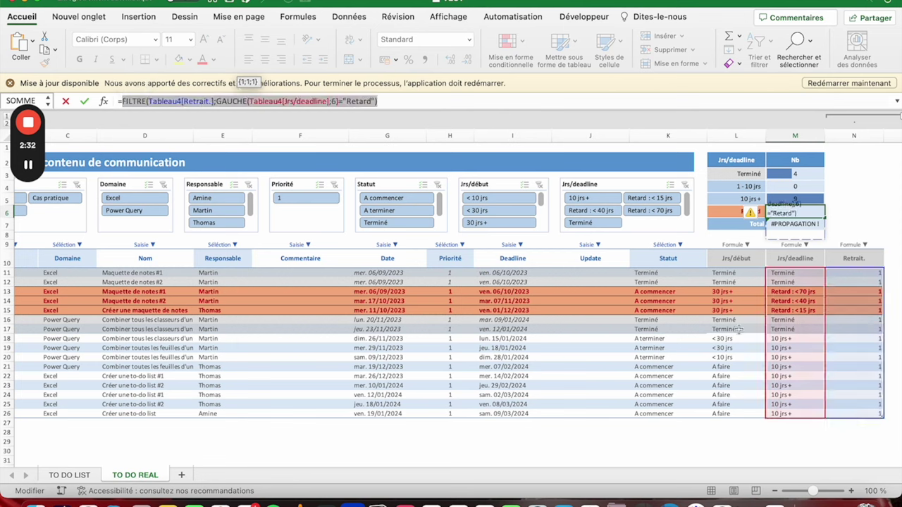
pyautogui.press('Return')
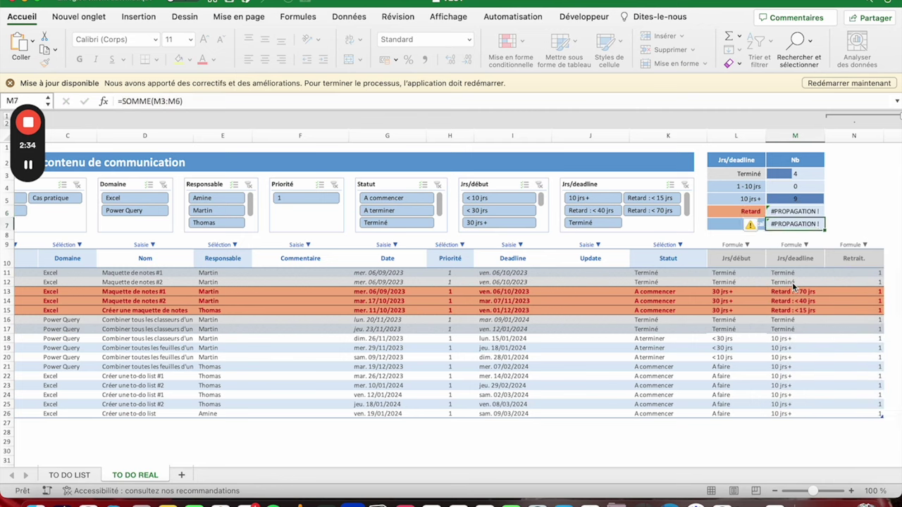
pyautogui.click(789, 211)
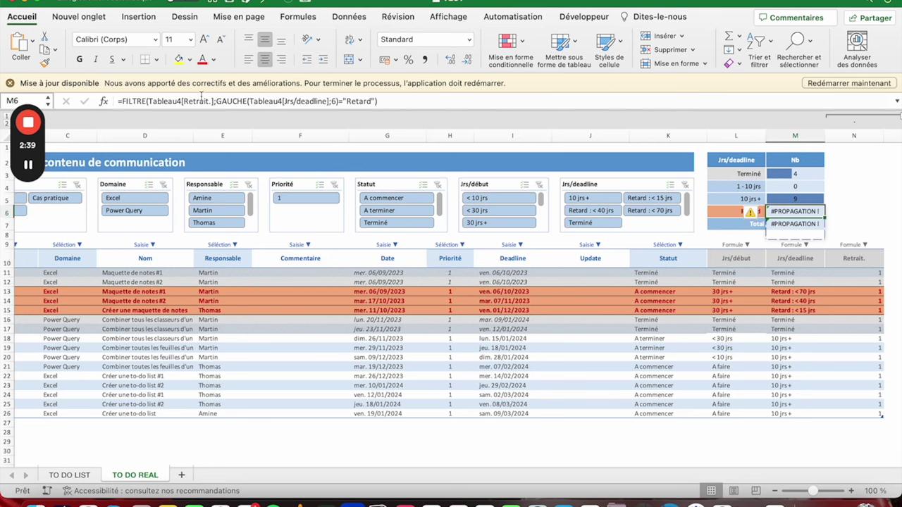
pyautogui.click(121, 101)
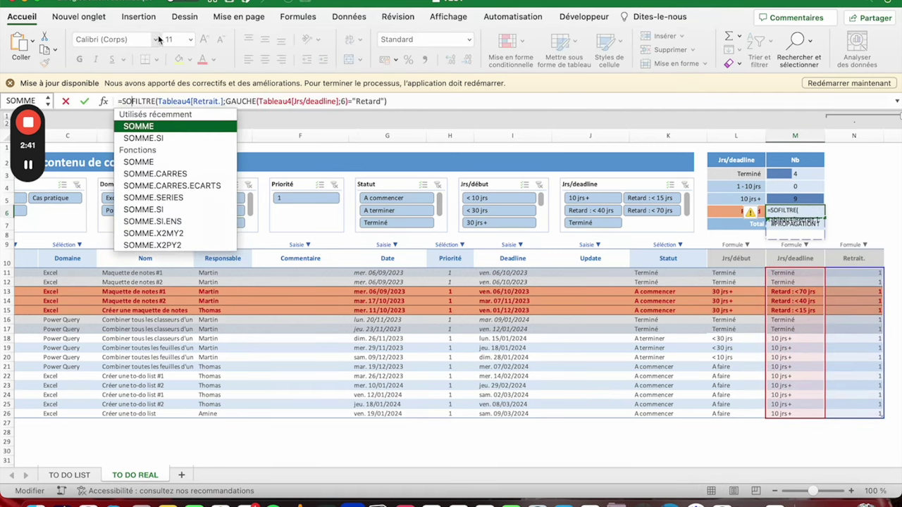
# - Wrap the FILTRE expression in SOMME(...) so Retard counts 3 and the summary totals 16
pyautogui.write('SOMME(')
pyautogui.press('End')
pyautogui.write(')')
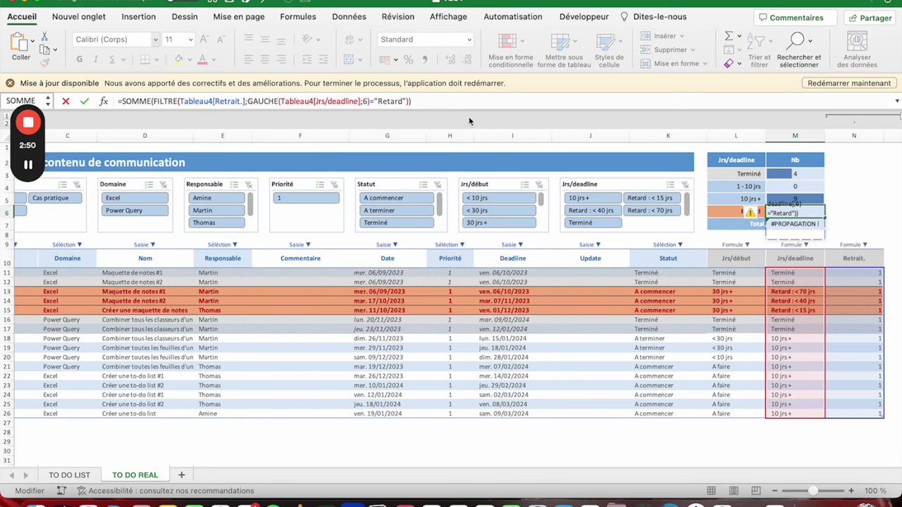
pyautogui.press('Return')
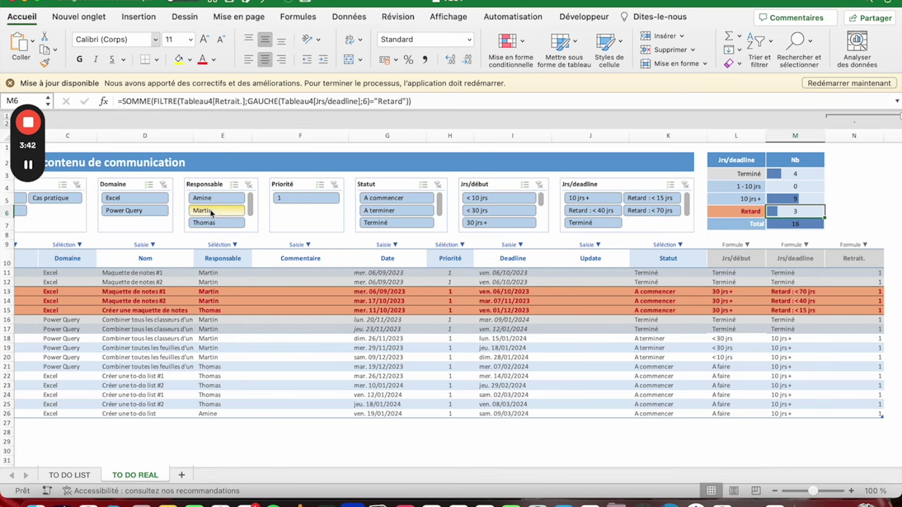
pyautogui.hscroll(-3, 211, 213)
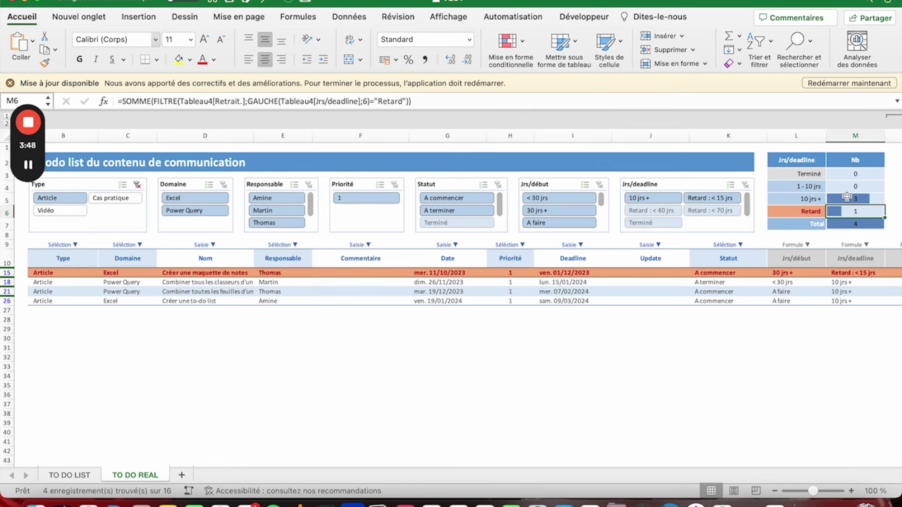
pyautogui.click(111, 198)
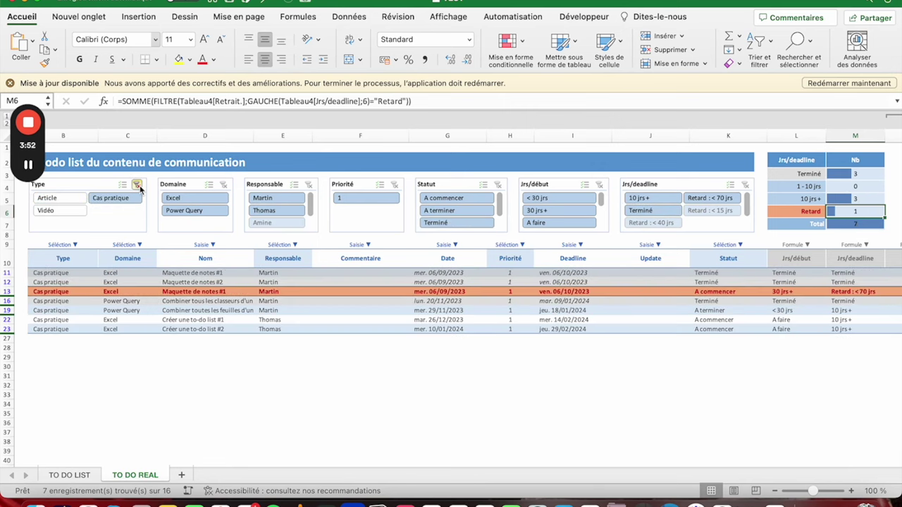
pyautogui.click(136, 185)
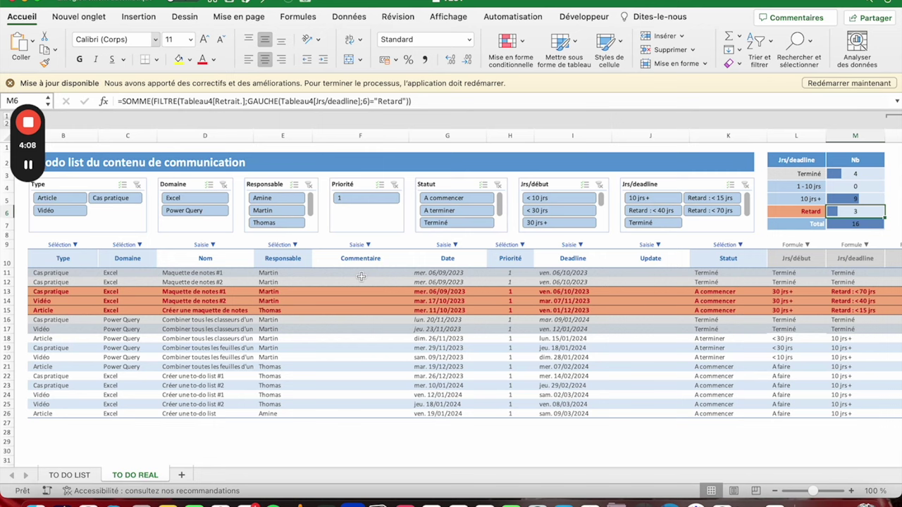
pyautogui.rightClick(360, 276)
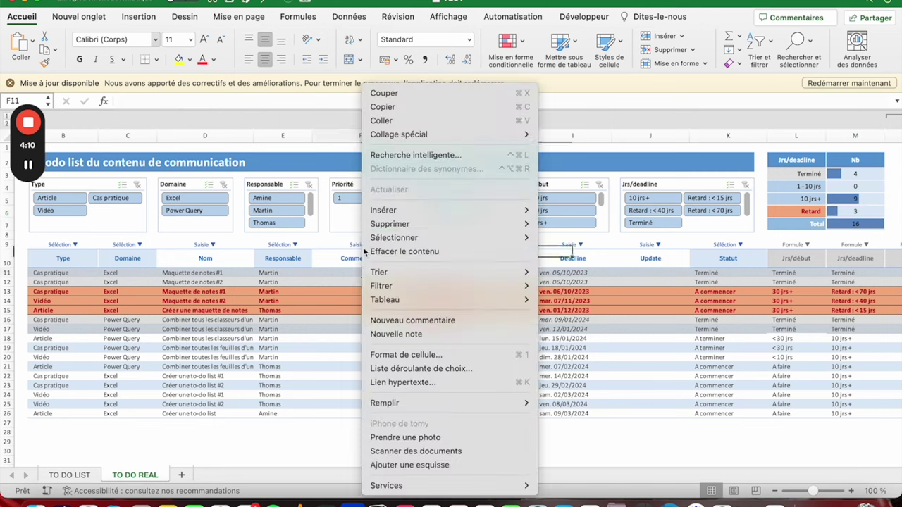
pyautogui.moveTo(422, 210)
pyautogui.click(613, 338)
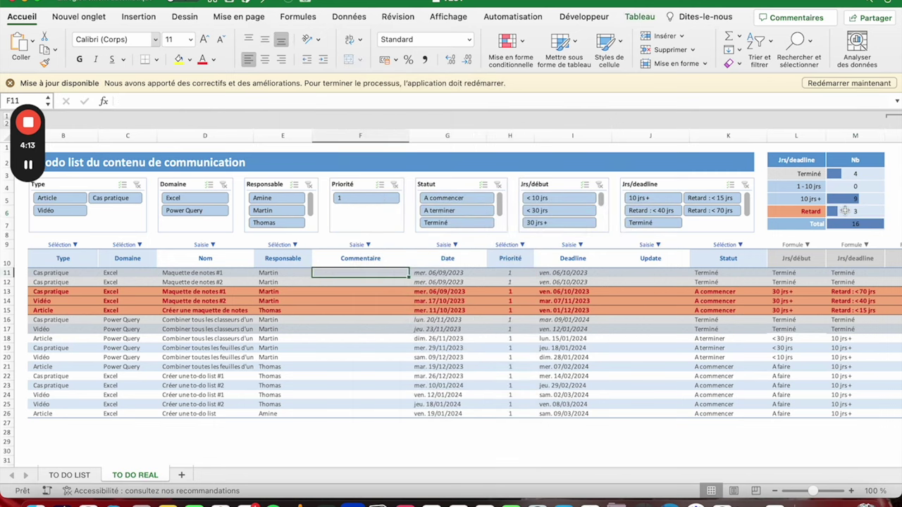